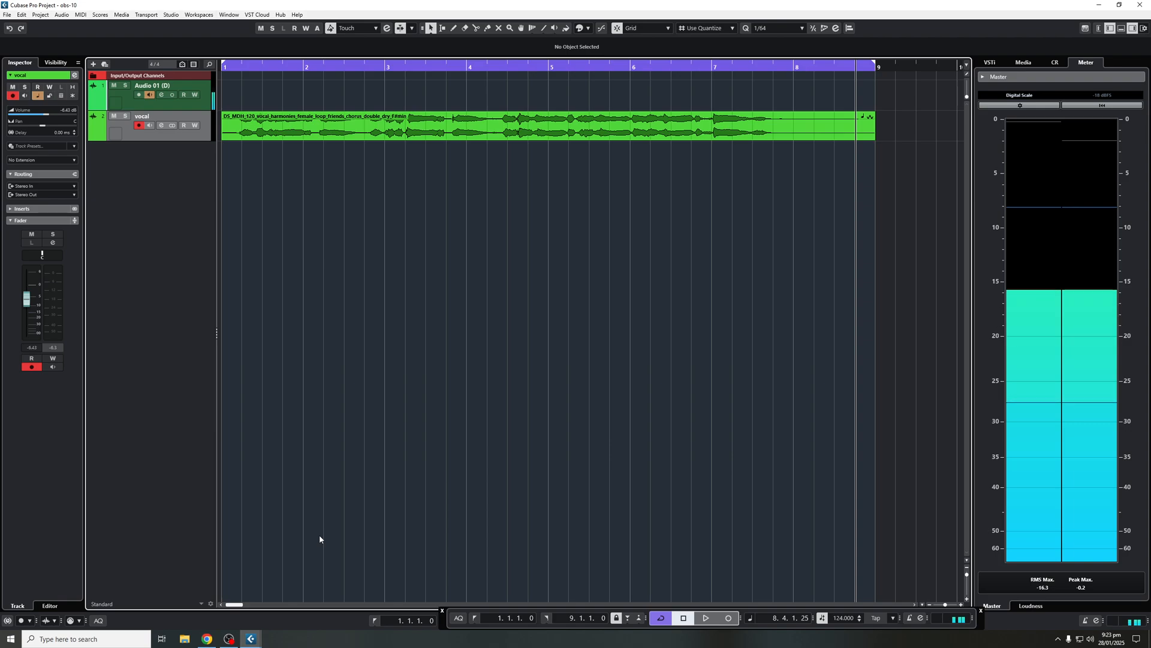
# Open the vocal track's channel settings and look through the available insert effects and send destinations
pyautogui.click(161, 126)
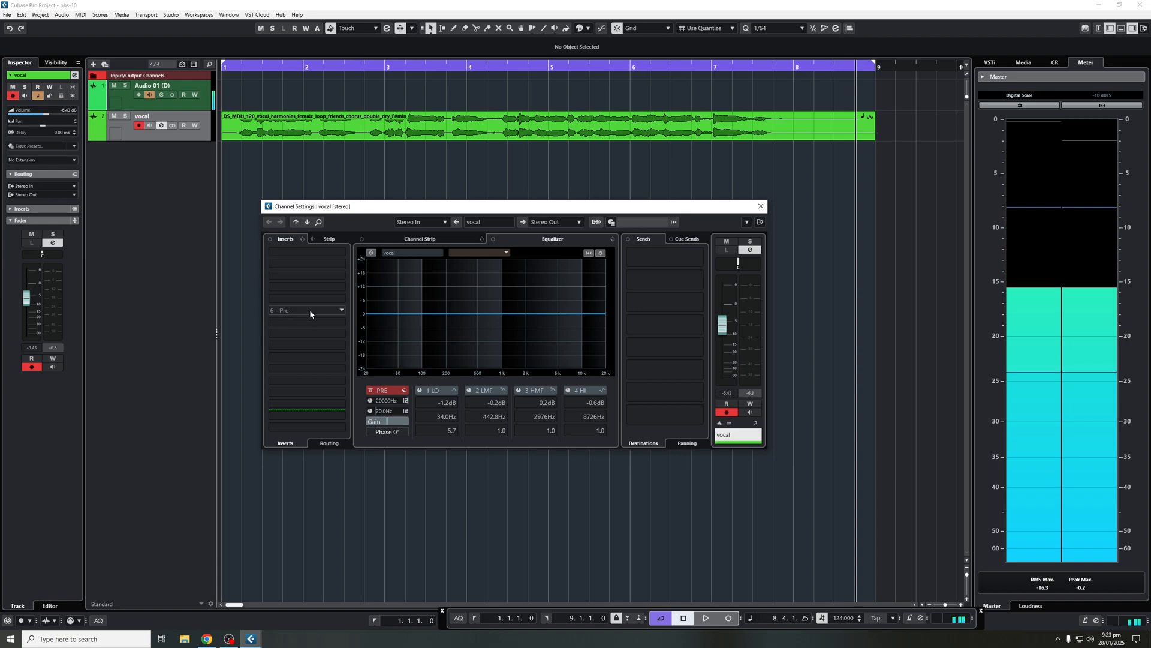
pyautogui.click(304, 253)
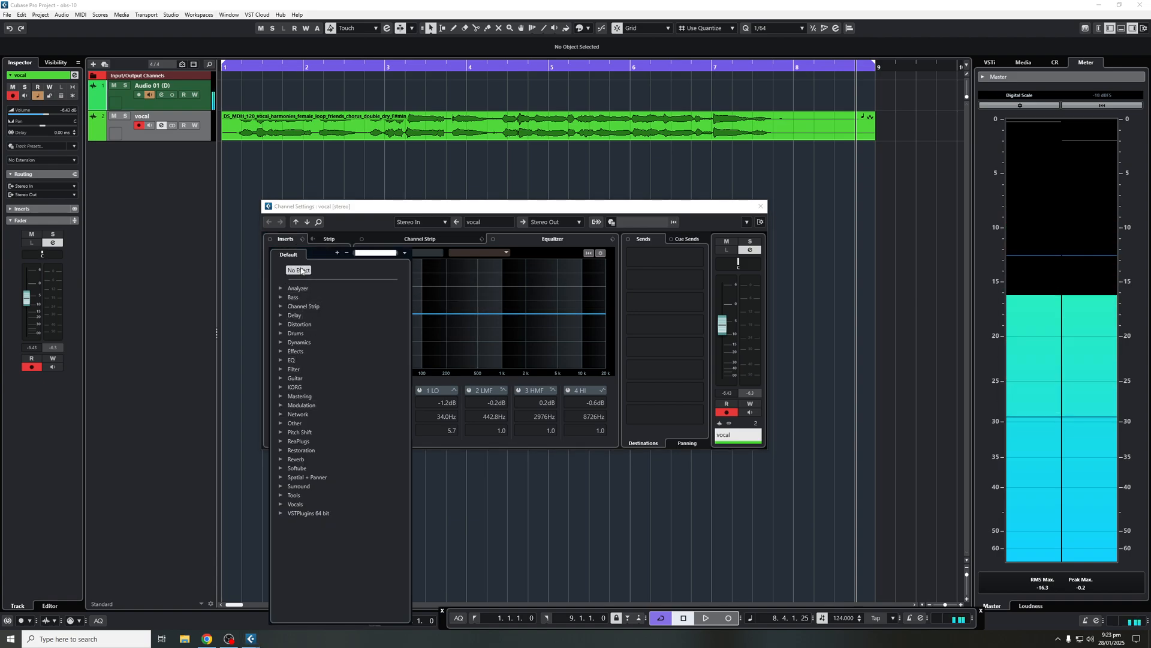
pyautogui.click(347, 213)
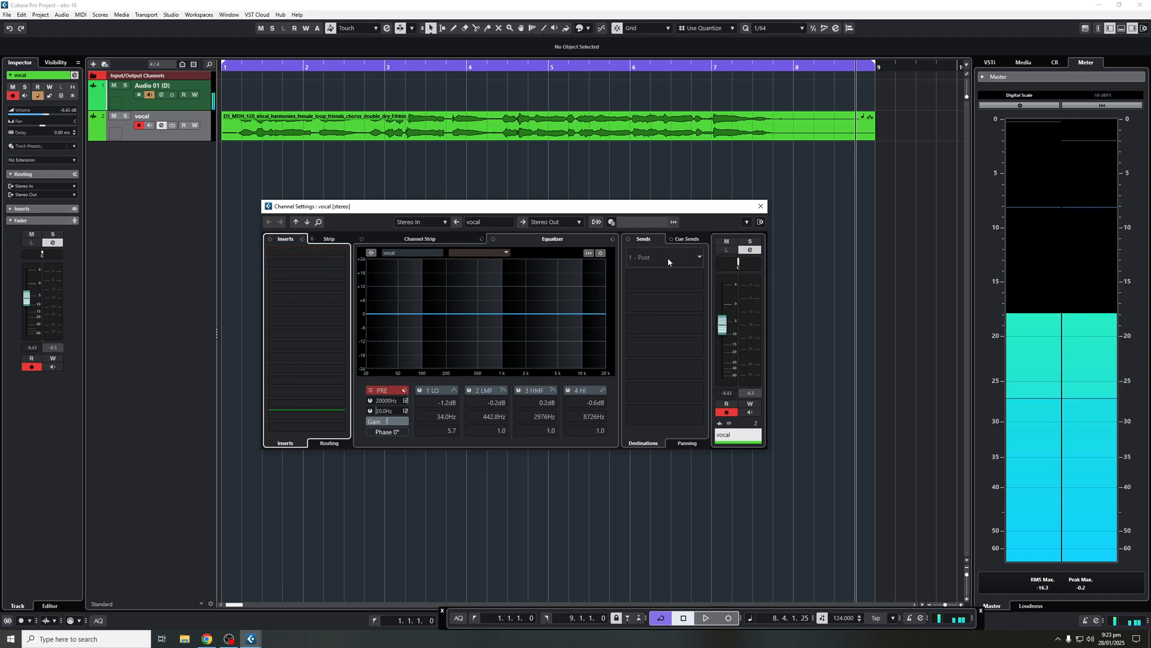
pyautogui.click(650, 256)
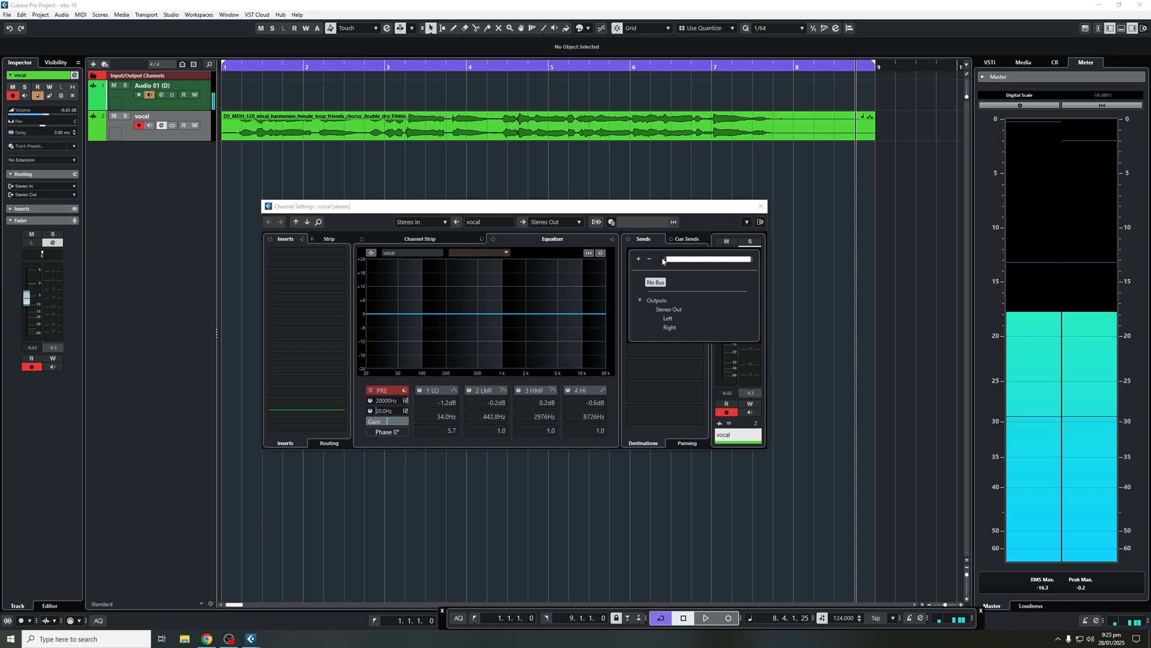
pyautogui.click(325, 253)
pyautogui.click(395, 210)
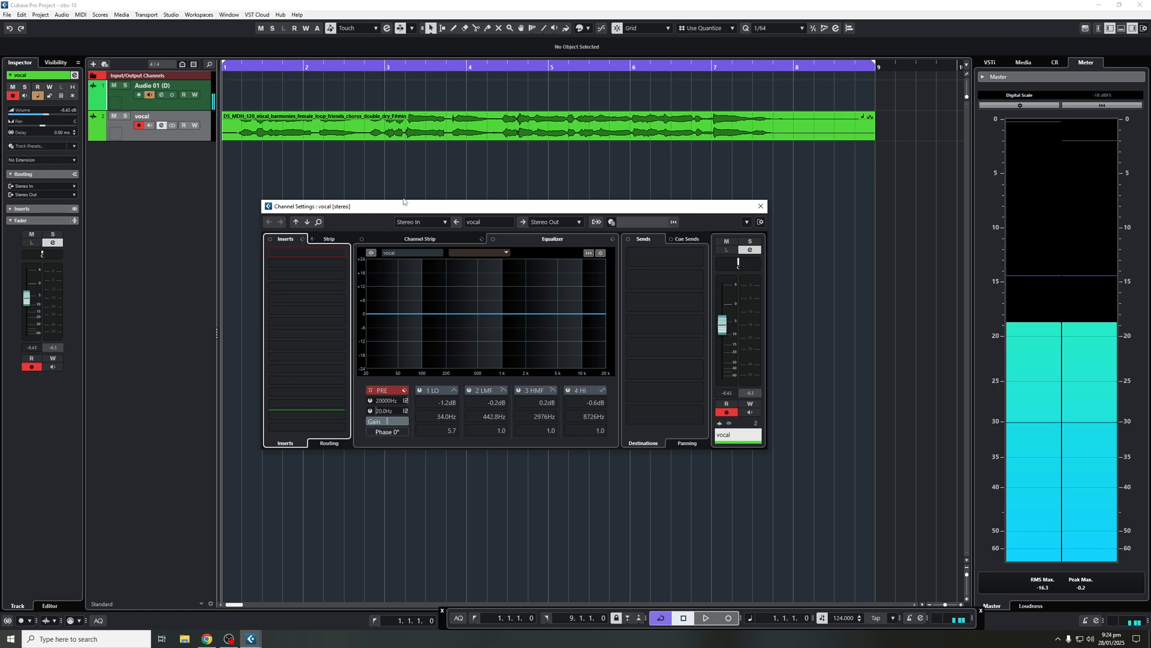
# Play the dry vocal and shorten the end of its clip to about position 4.2.3
pyautogui.press('space')
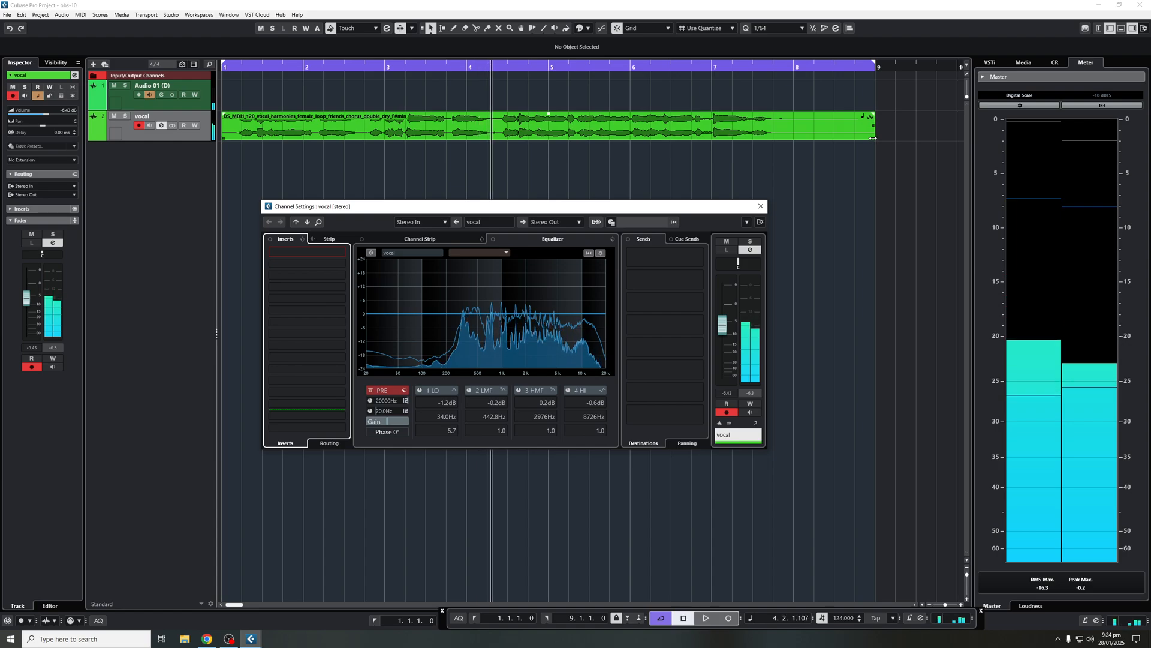
pyautogui.moveTo(873, 138); pyautogui.dragTo(498, 137)
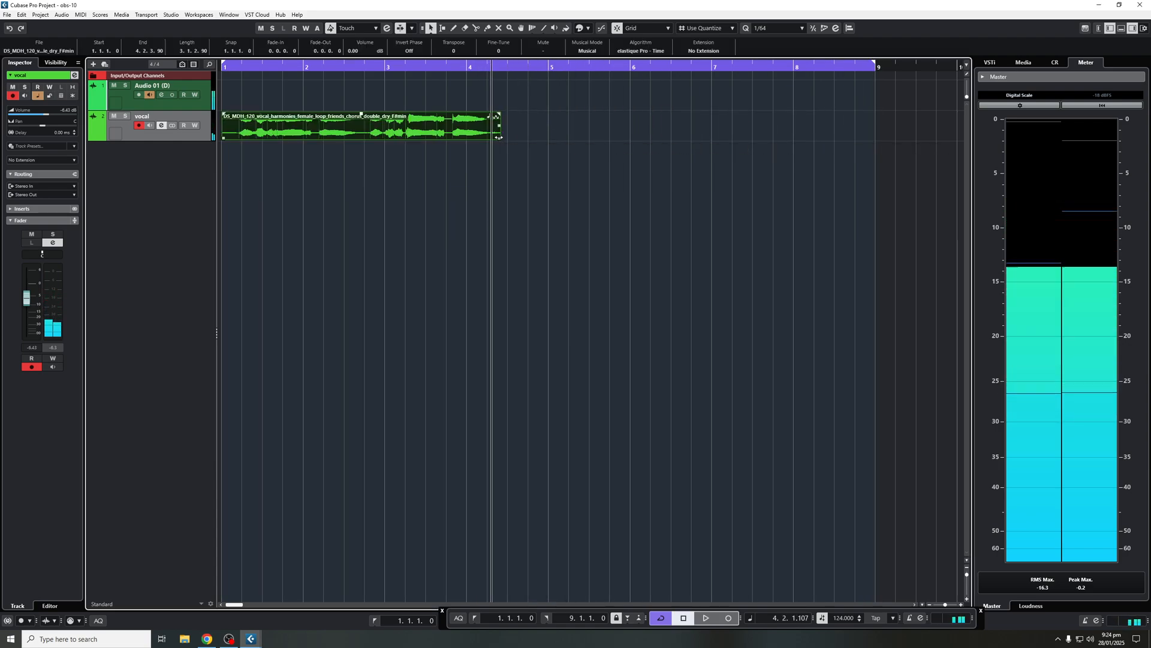
# Load the Raum reverb into the first insert slot of the vocal channel
pyautogui.click(162, 126)
pyautogui.click(284, 249)
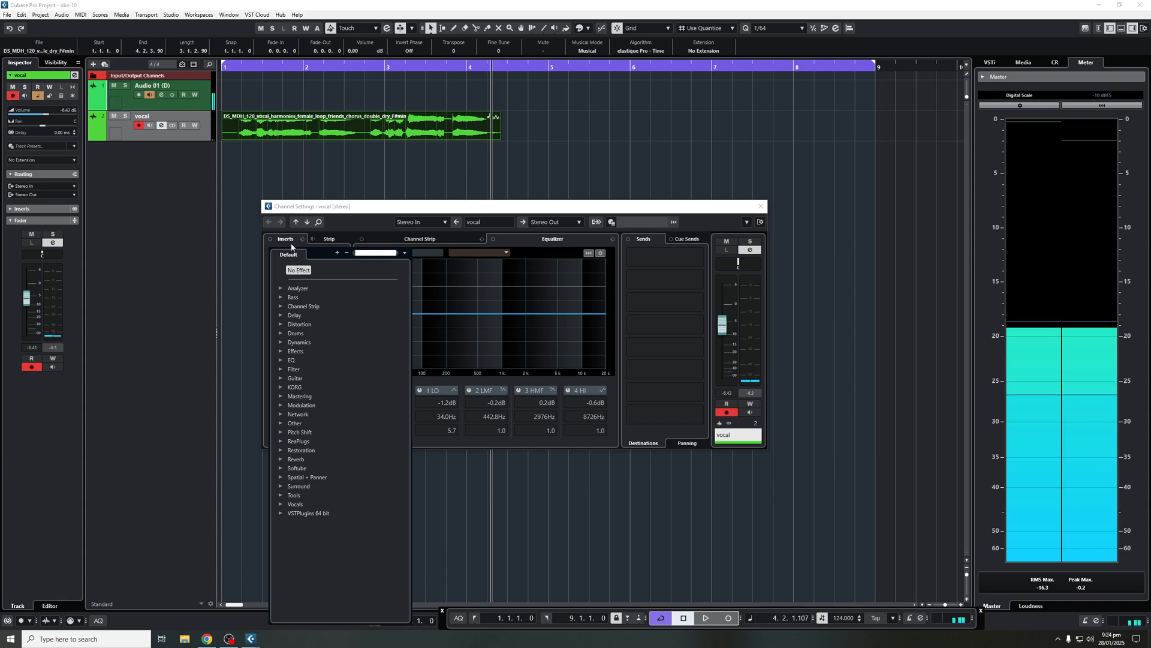
pyautogui.write('raum')
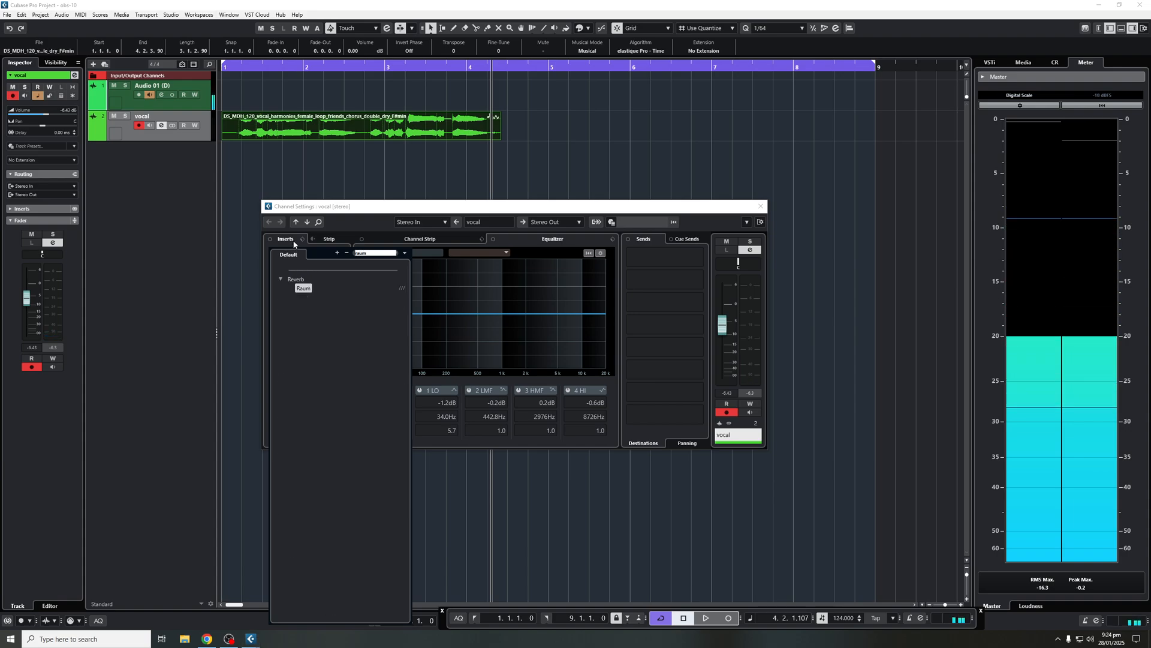
pyautogui.click(304, 288)
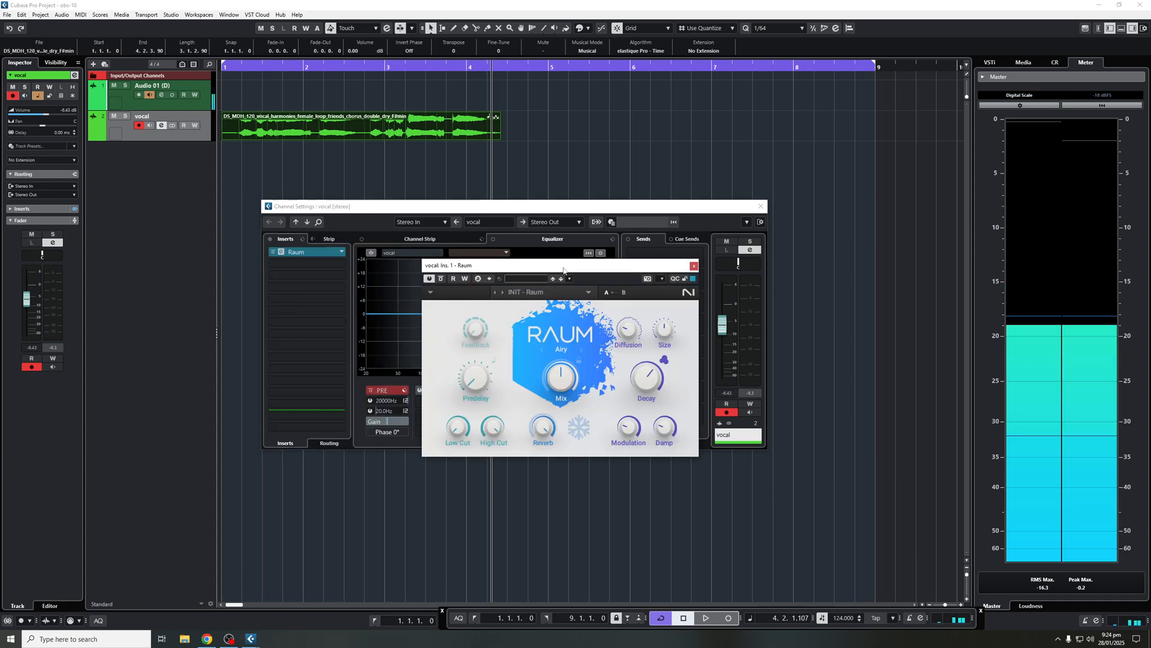
pyautogui.moveTo(563, 270); pyautogui.dragTo(628, 235)
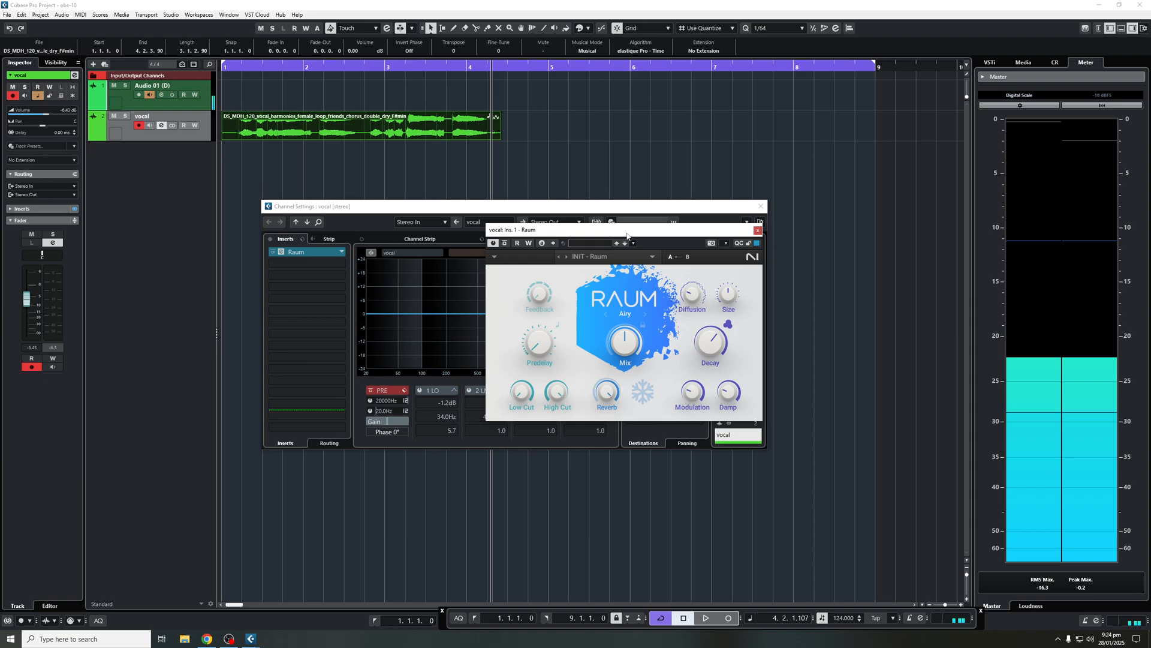
# Play the vocal from the start to hear the Raum insert, and close the plug-in window
pyautogui.press('KP_Decimal')
pyautogui.press('space')
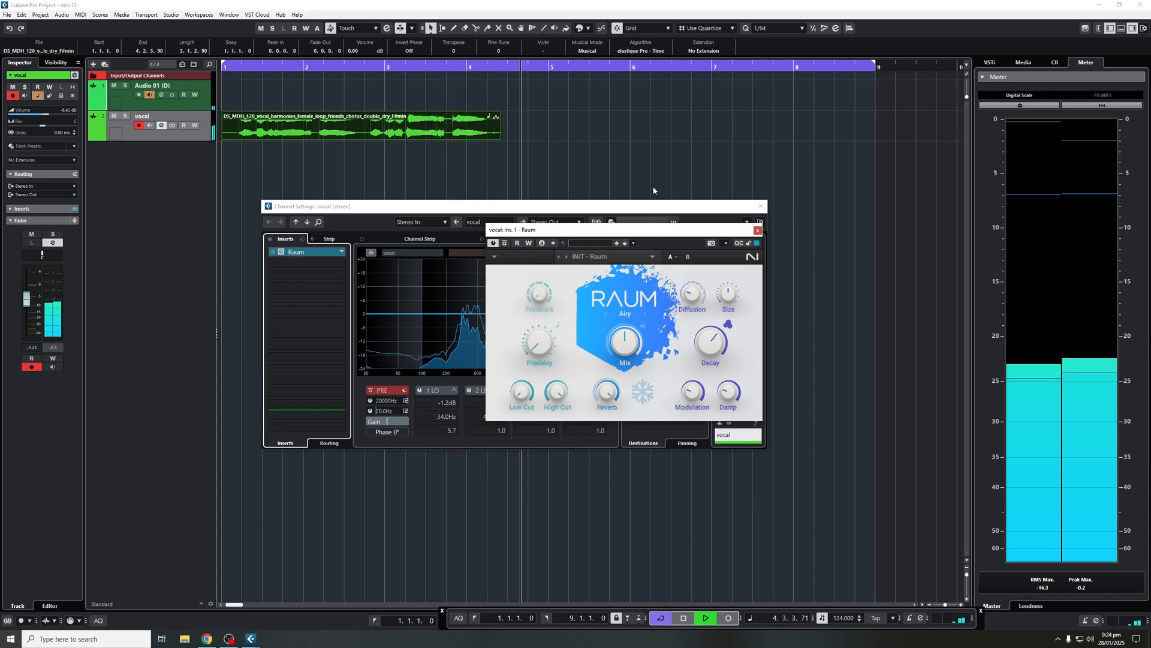
pyautogui.press('space')
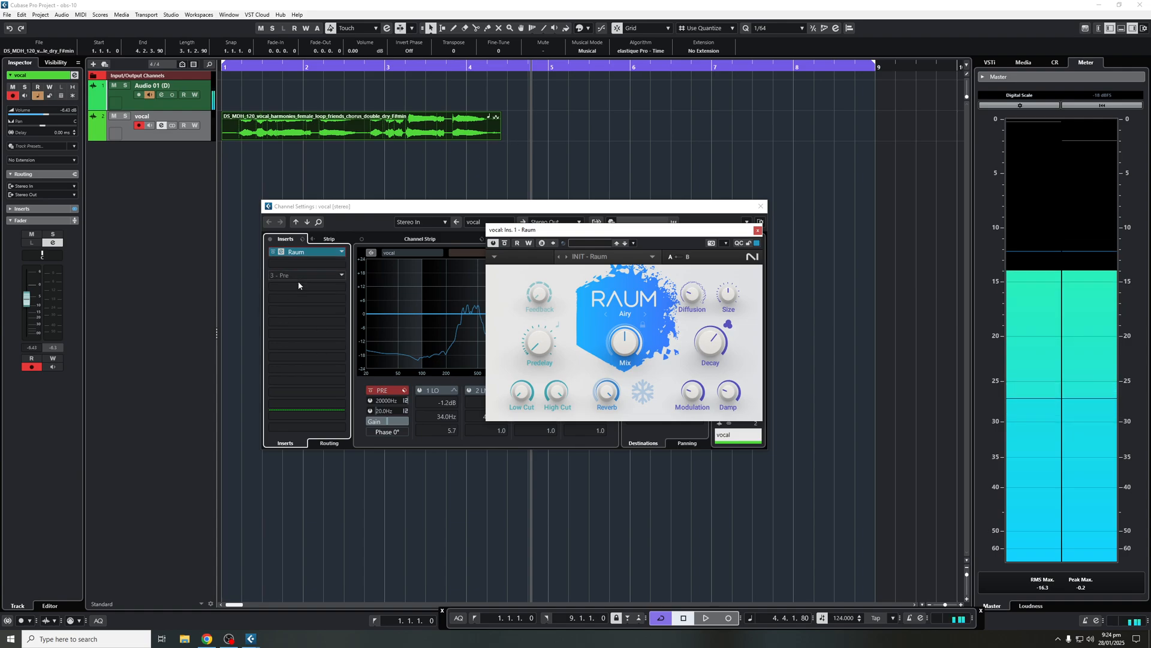
pyautogui.click(758, 231)
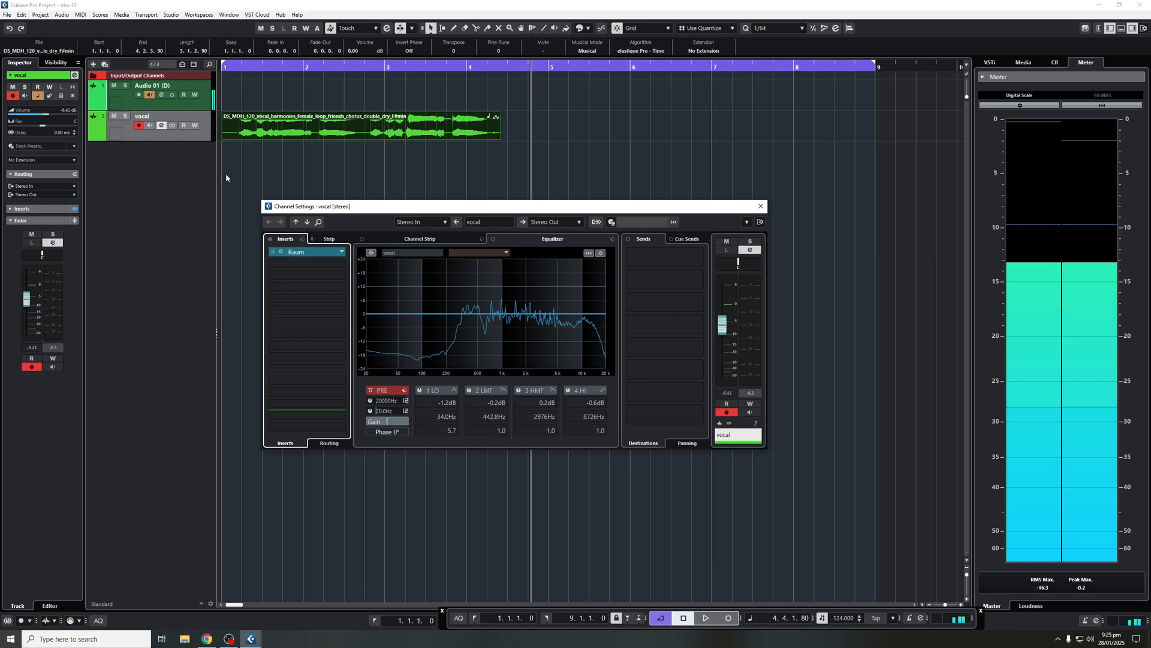
# Add a stereo effect track with Raum, named "vocal reverb" and routed to Stereo Out
pyautogui.rightClick(165, 166)
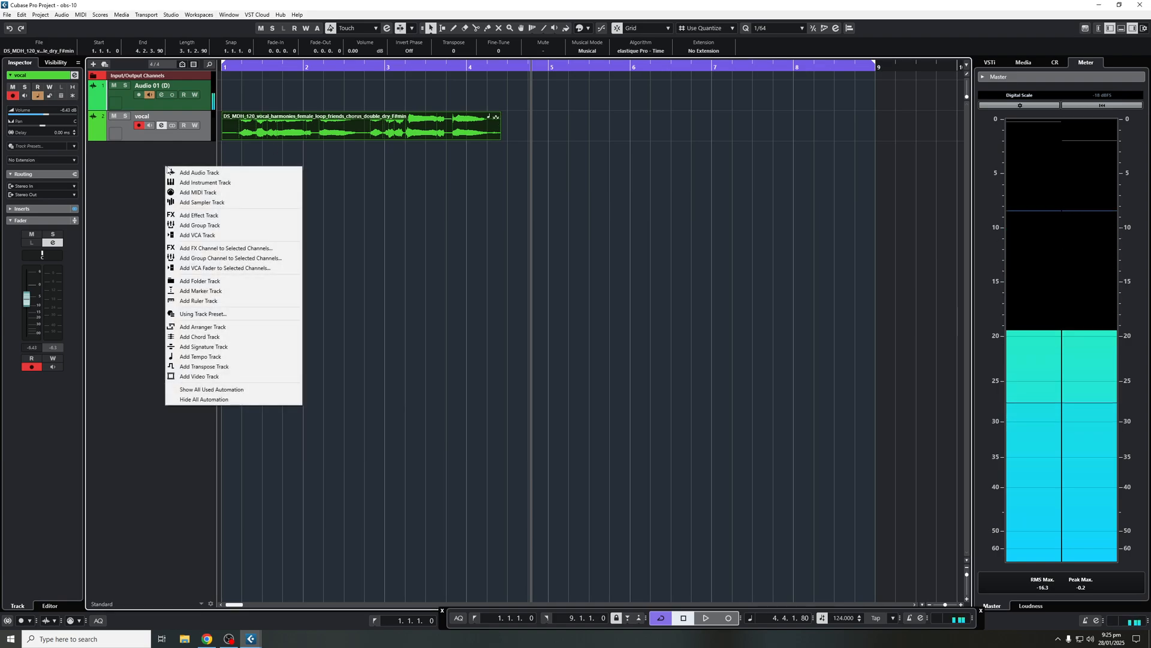
pyautogui.click(221, 219)
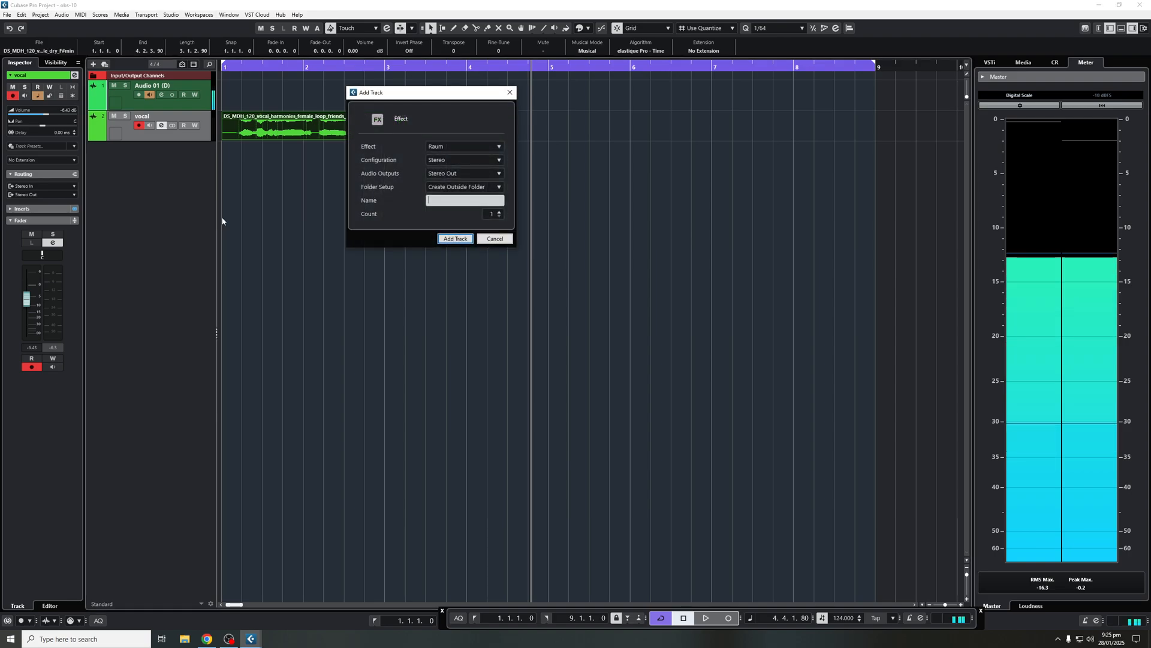
pyautogui.click(476, 146)
pyautogui.click(476, 146)
pyautogui.click(477, 146)
pyautogui.click(474, 149)
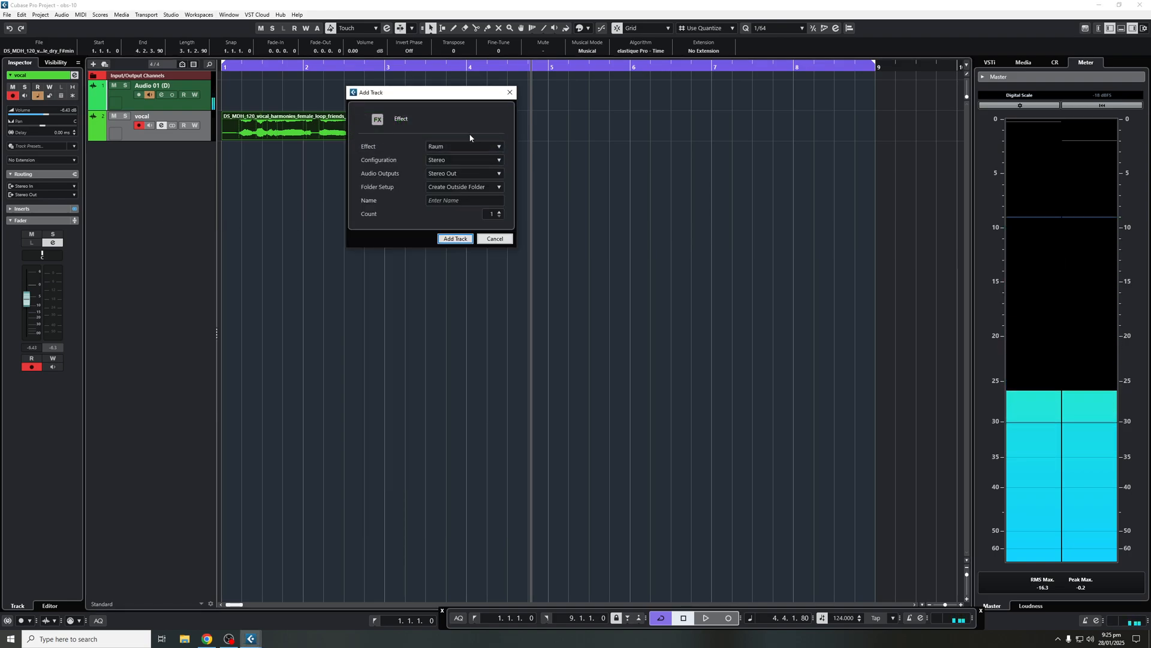
pyautogui.click(462, 200)
pyautogui.write('vo')
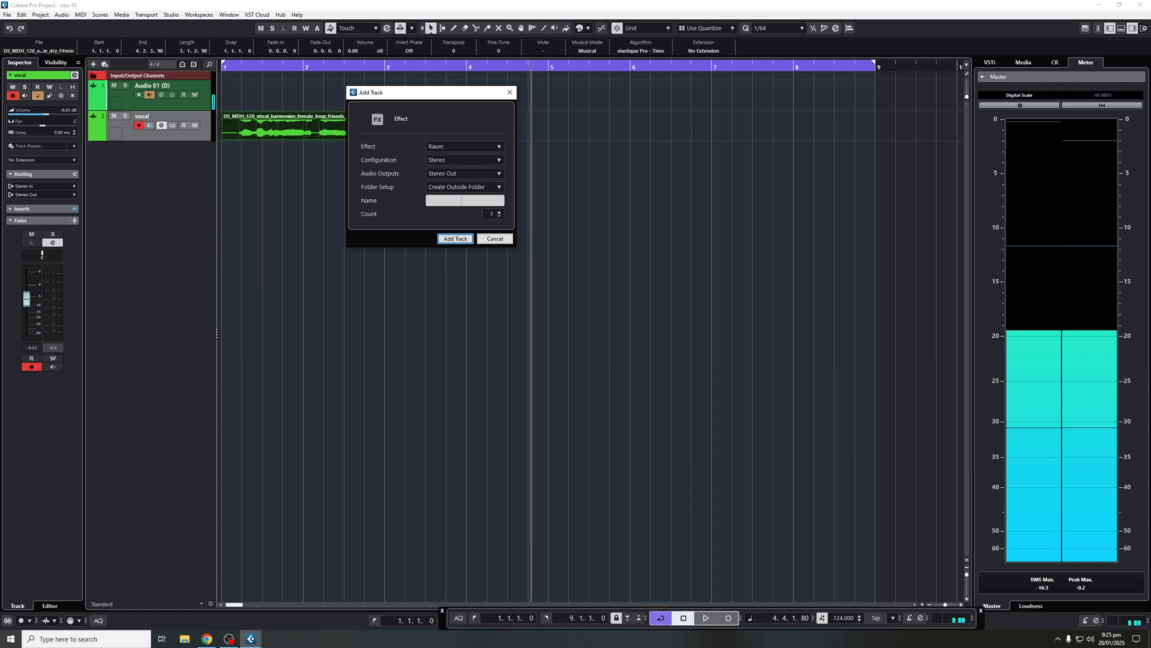
pyautogui.write('cal reverb')
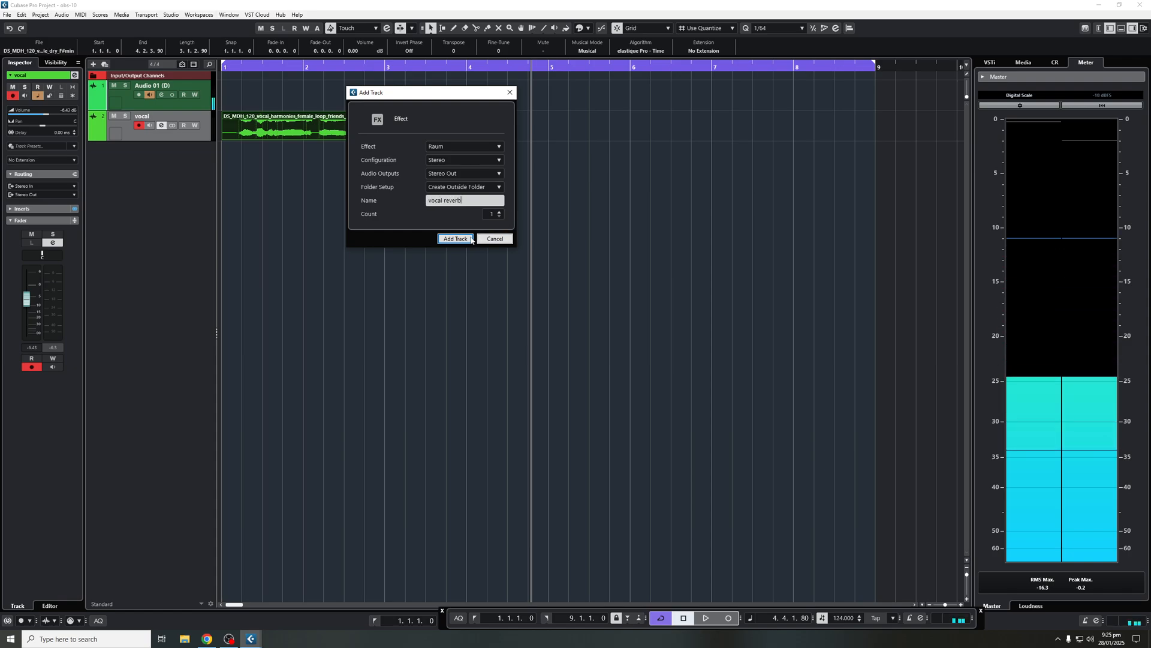
pyautogui.click(467, 239)
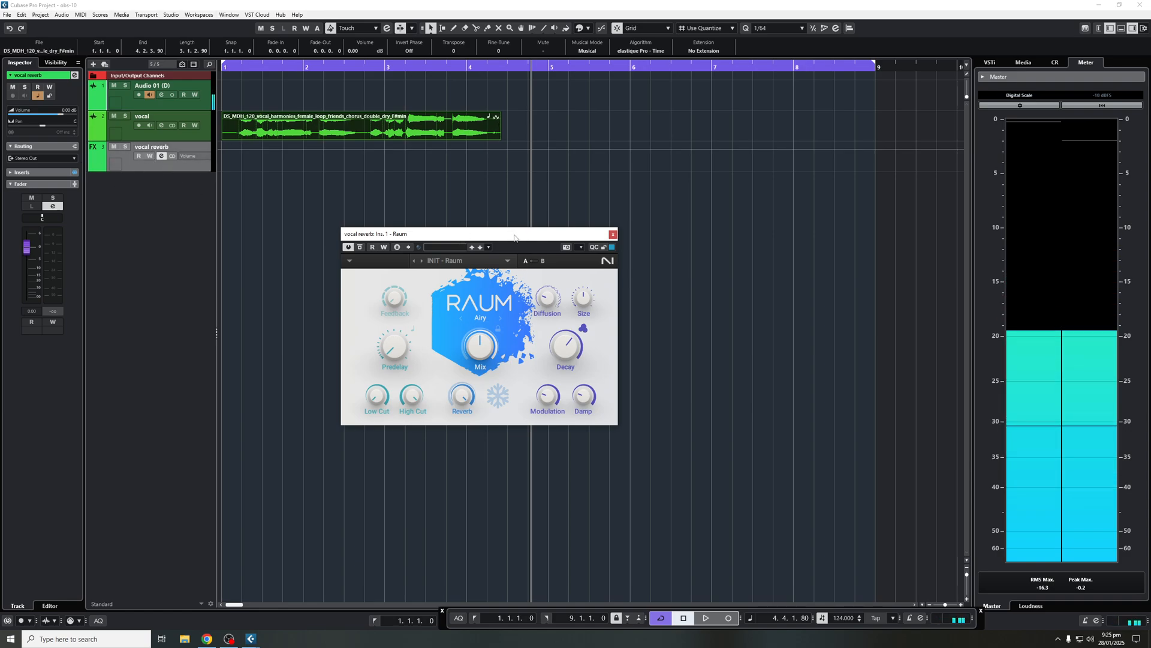
# Turn the Mix of Raum on the vocal reverb track up to fully wet
pyautogui.moveTo(515, 237); pyautogui.dragTo(543, 233)
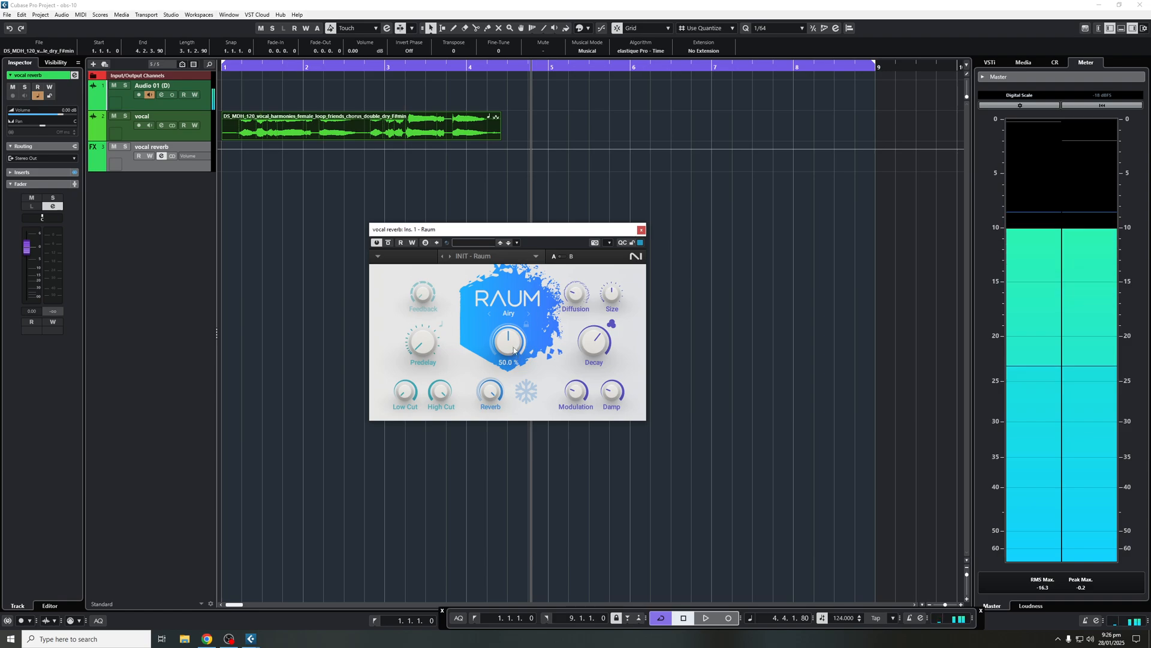
pyautogui.moveTo(509, 346); pyautogui.dragTo(510, 355)
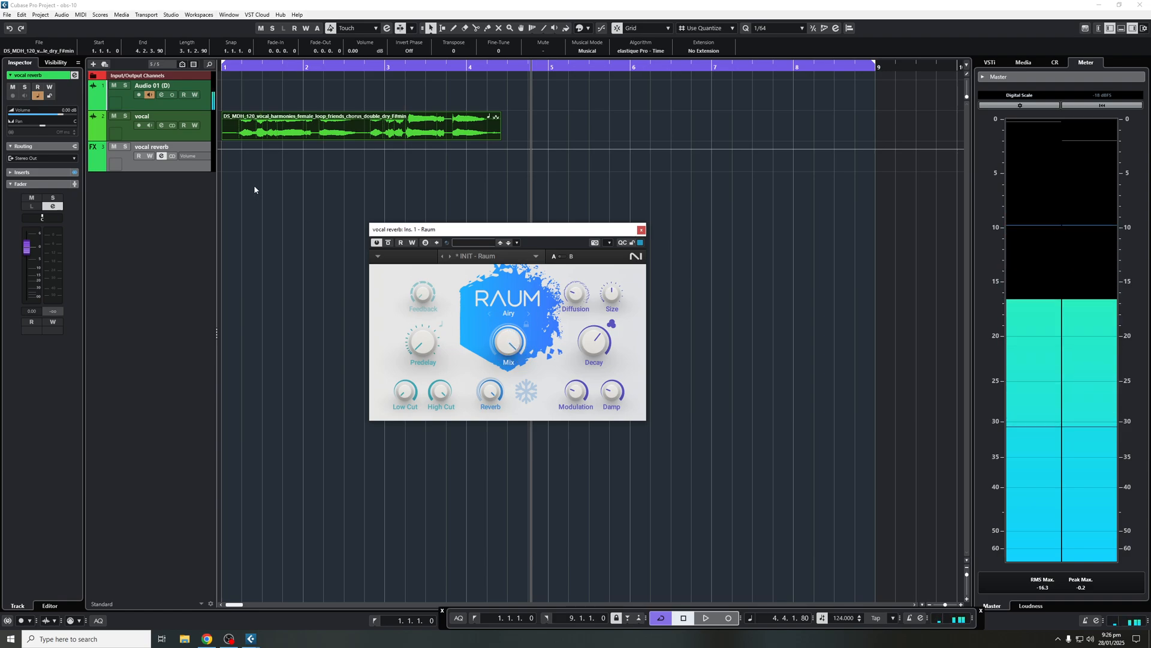
# Route the vocal channel's first send to the vocal reverb effect track
pyautogui.click(291, 139)
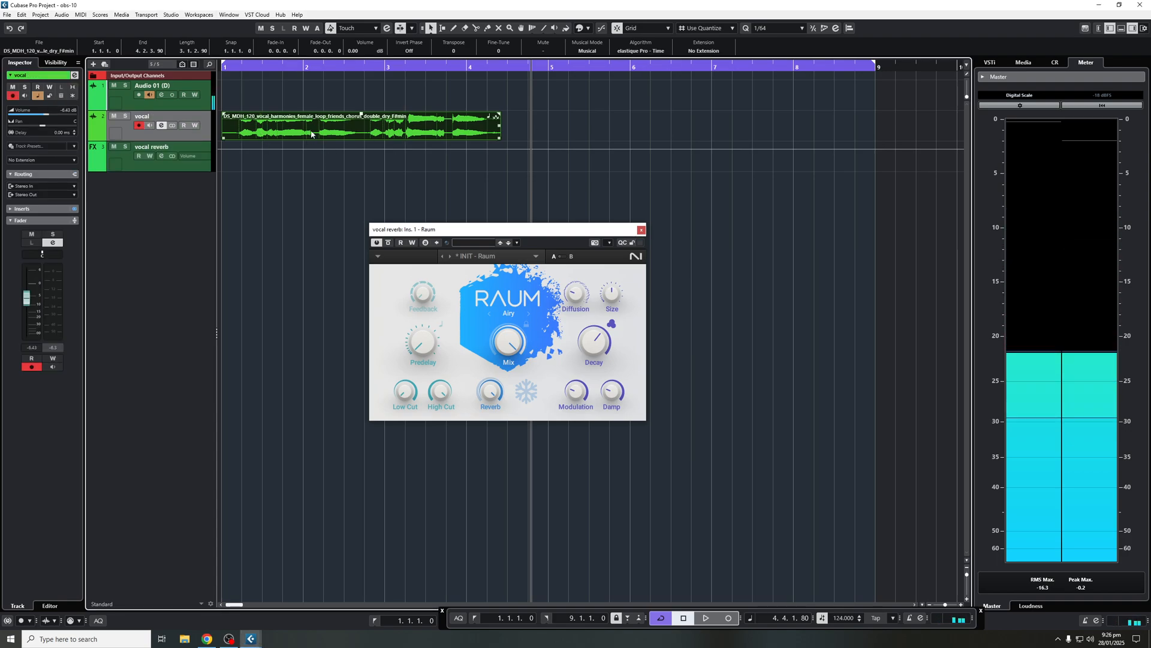
pyautogui.click(160, 127)
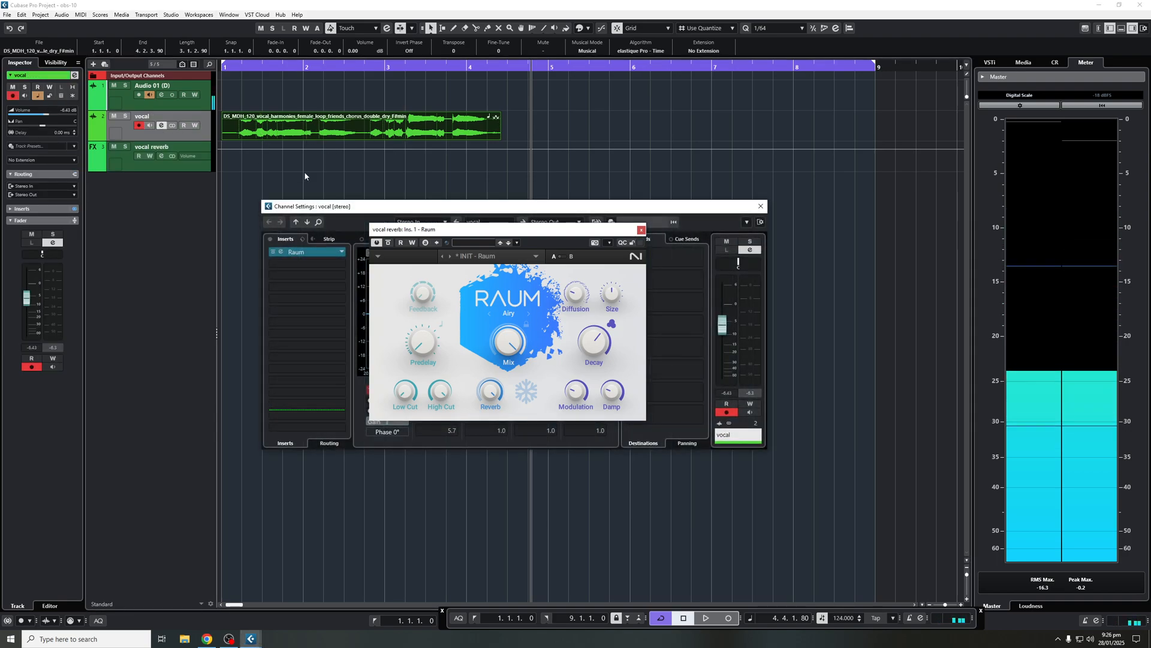
pyautogui.click(641, 230)
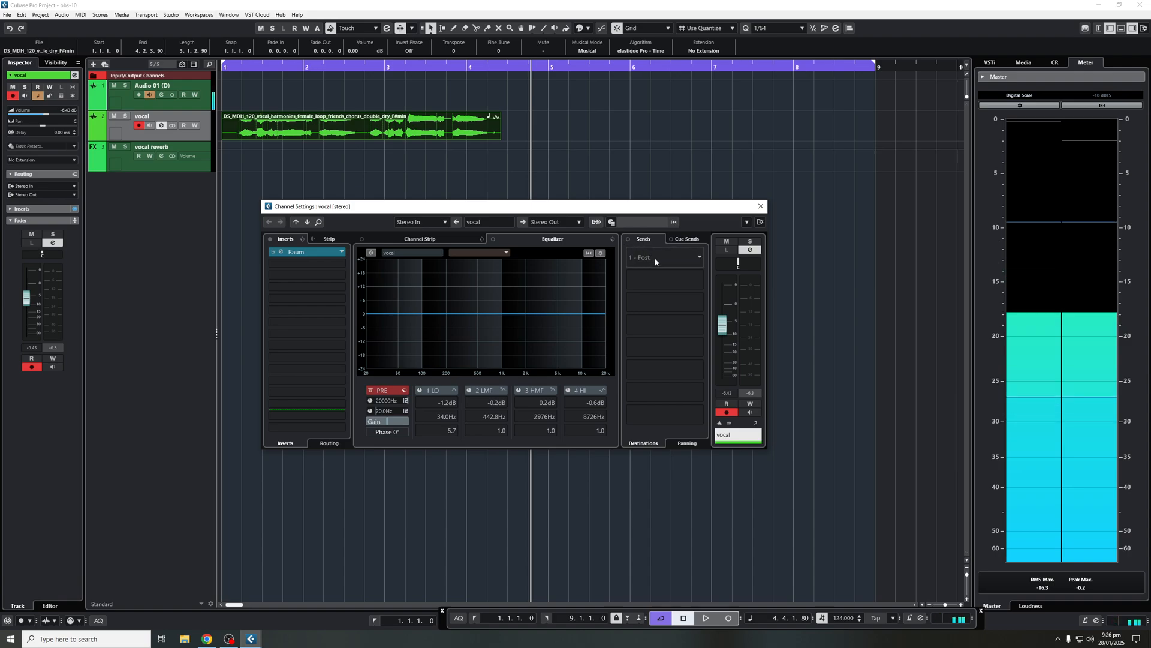
pyautogui.click(655, 262)
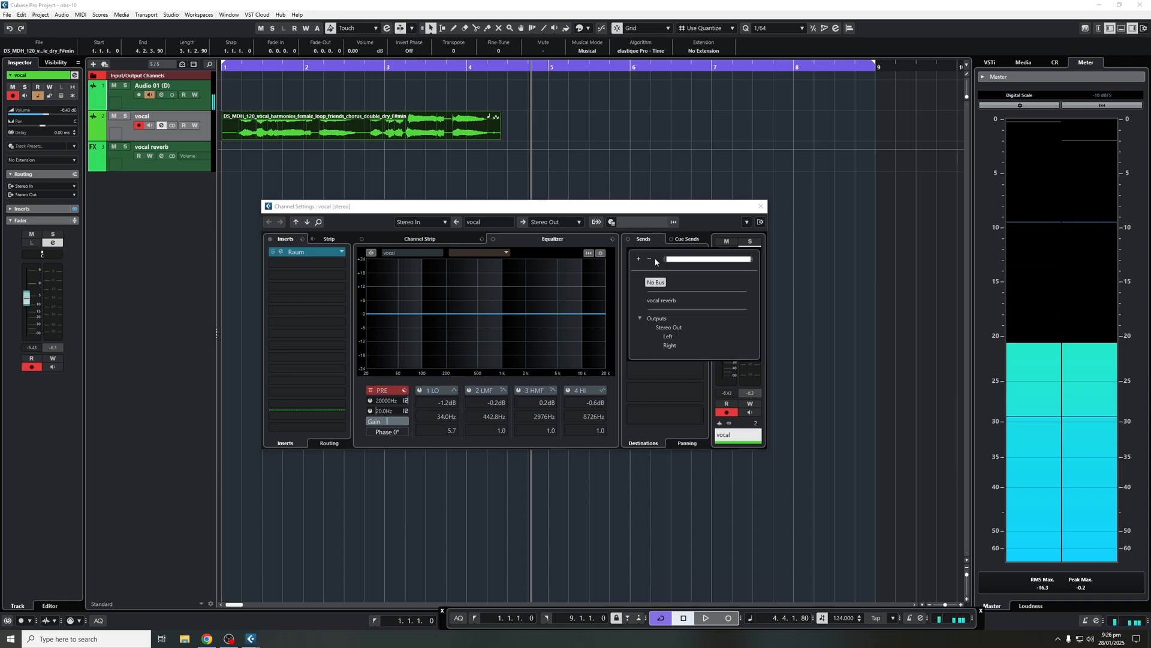
pyautogui.click(665, 301)
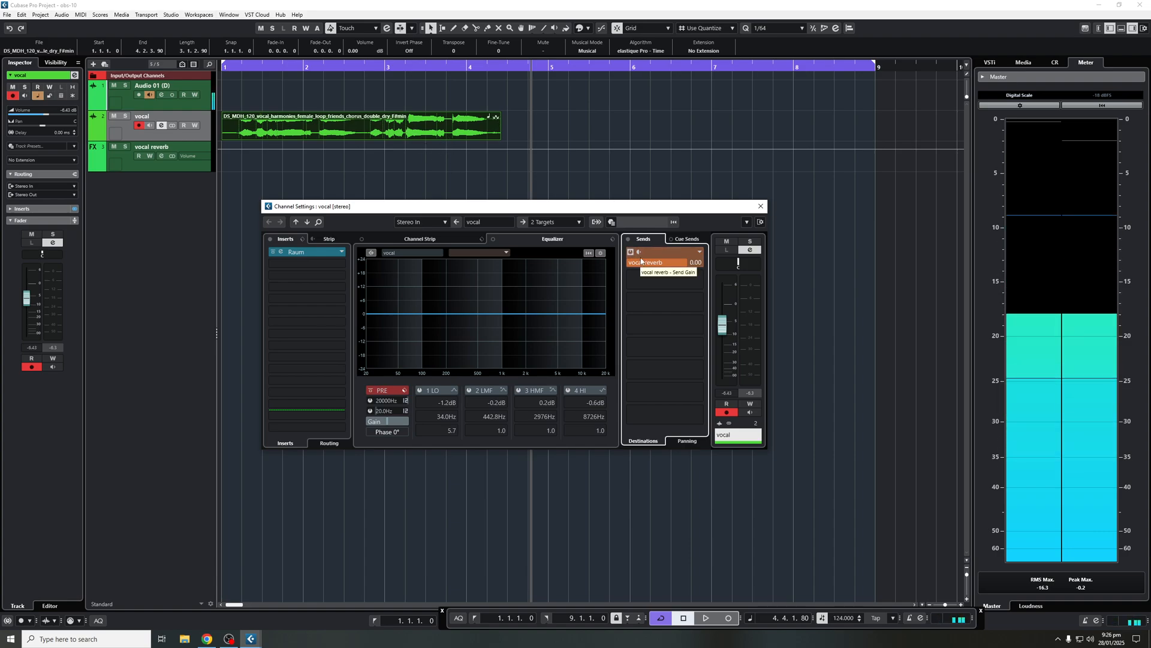
# Bypass the Raum insert on the vocal channel and play the vocal from the start through the reverb send
pyautogui.press('KP_Decimal')
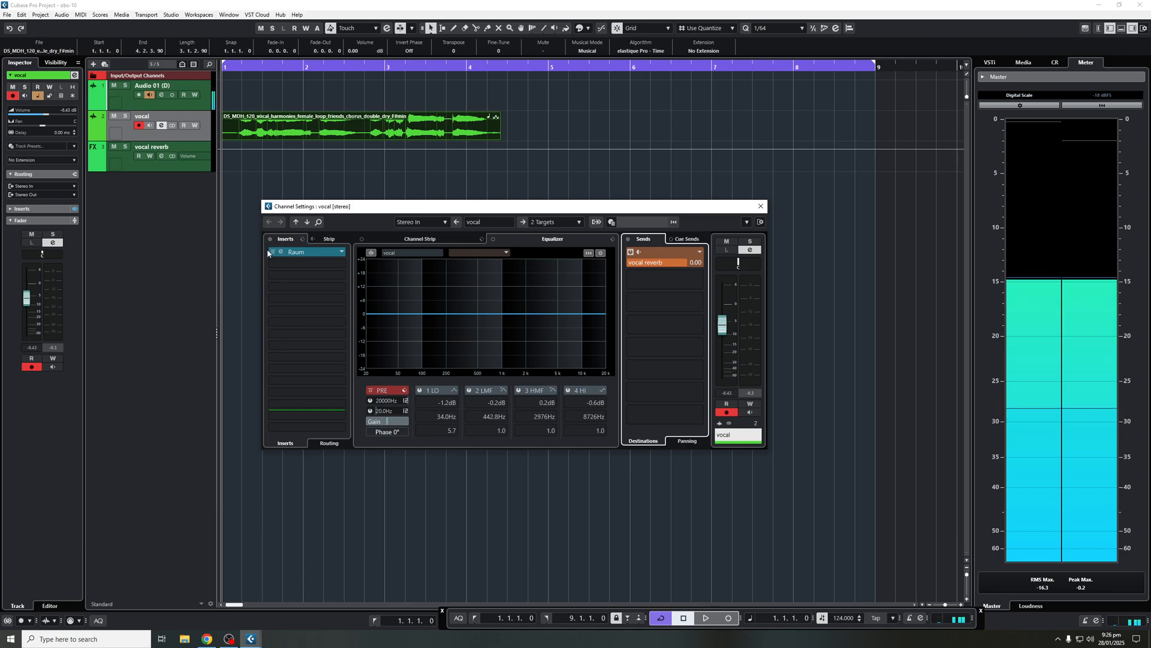
pyautogui.click(289, 291)
pyautogui.press('space')
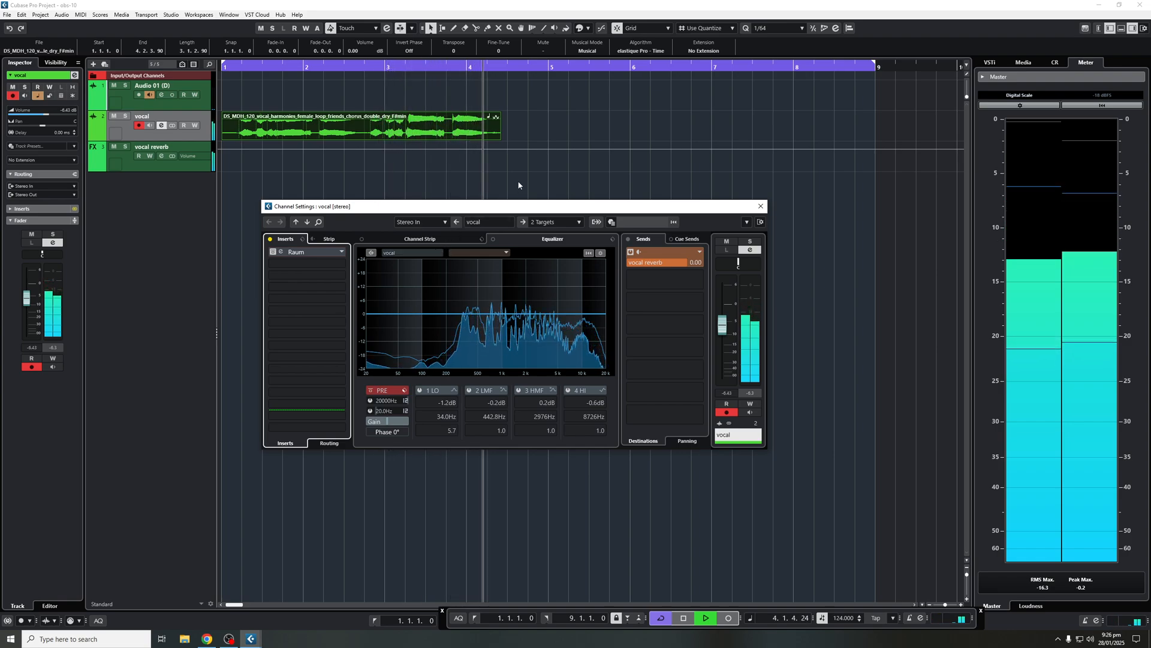
pyautogui.press('space')
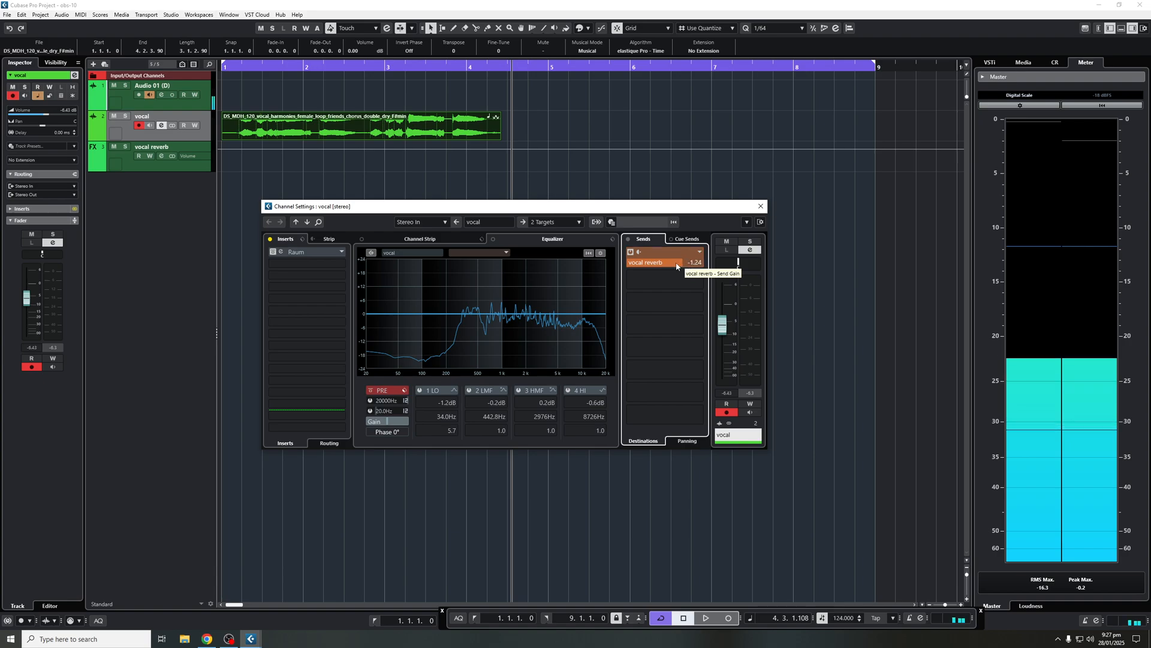
# Set the vocal's reverb send gain to 0.00 and lower the vocal reverb track's volume to about -13.5 dB during playback
pyautogui.moveTo(676, 266)
pyautogui.mouseDown()
pyautogui.moveTo(652, 265)
pyautogui.moveTo(681, 268)
pyautogui.mouseUp()
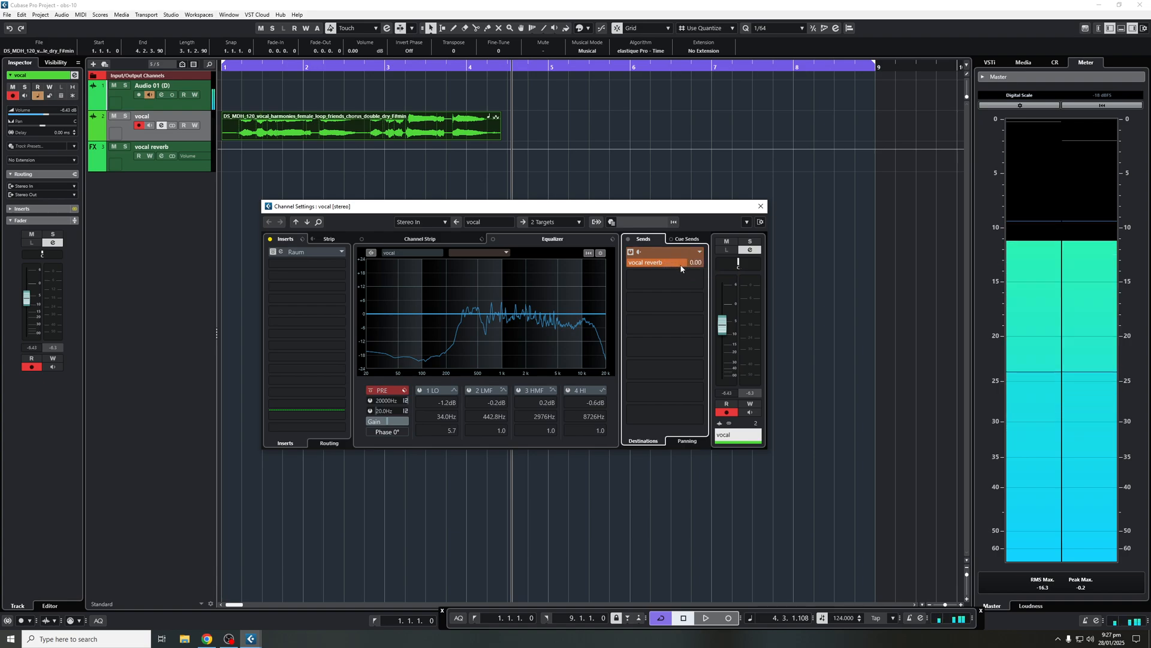
pyautogui.click(154, 169)
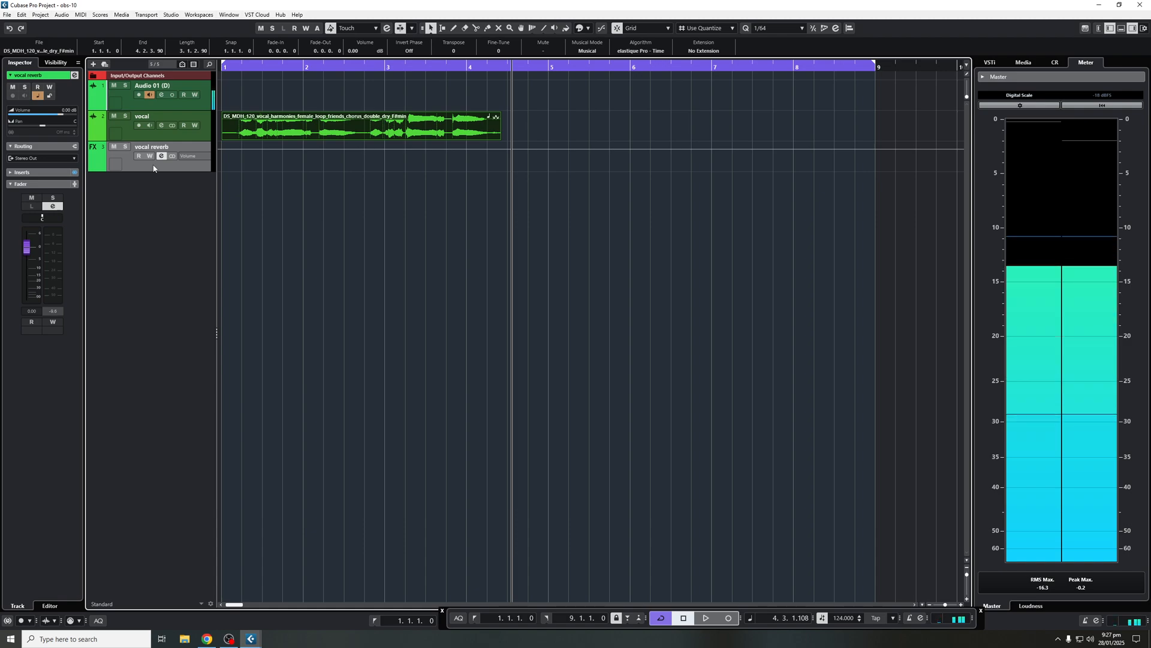
pyautogui.moveTo(29, 253)
pyautogui.mouseDown()
pyautogui.moveTo(31, 285)
pyautogui.moveTo(36, 261)
pyautogui.mouseUp()
pyautogui.press('space')
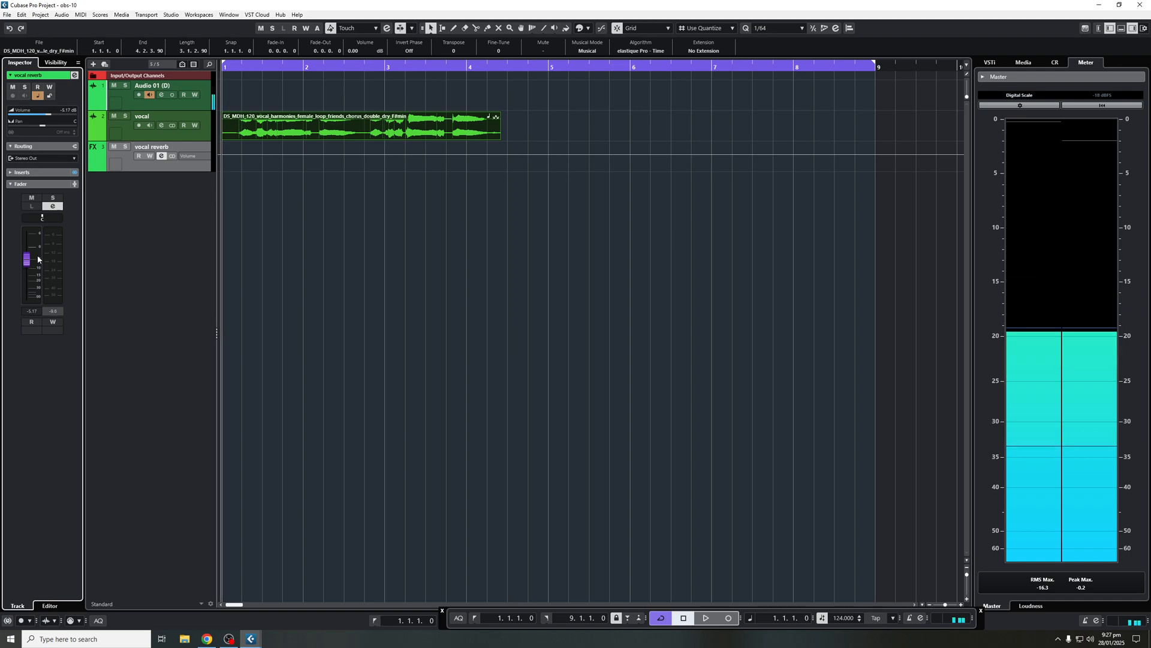
pyautogui.moveTo(30, 259); pyautogui.dragTo(30, 269)
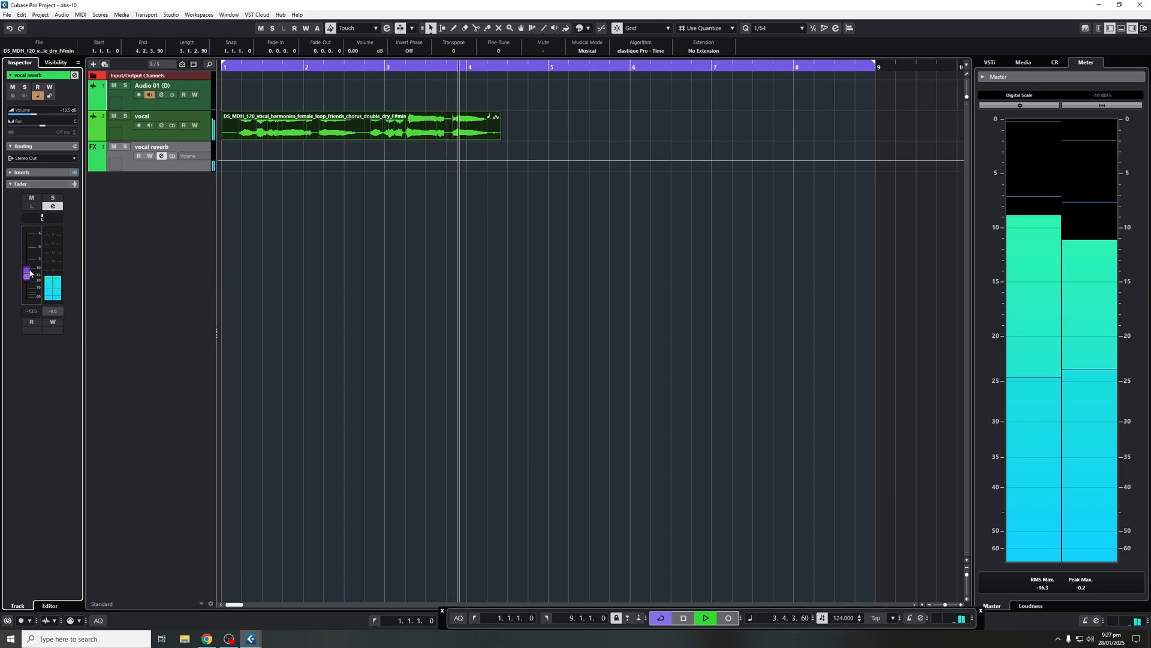
pyautogui.press('space')
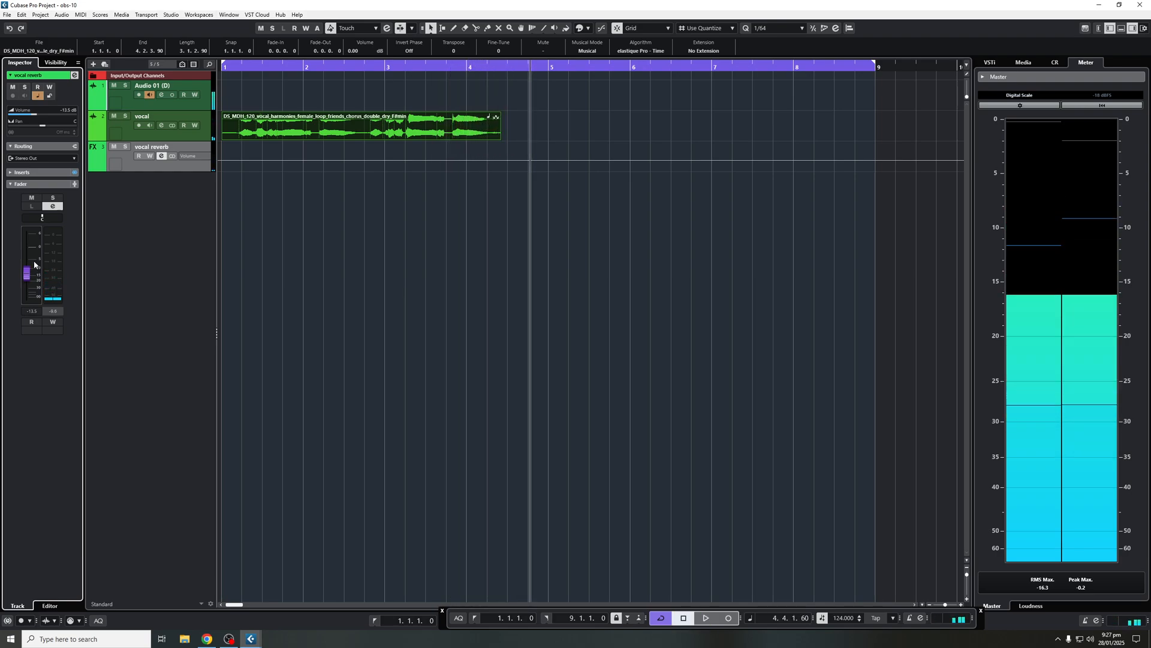
# Insert the Frequency equalizer after Raum on the vocal reverb channel
pyautogui.click(161, 156)
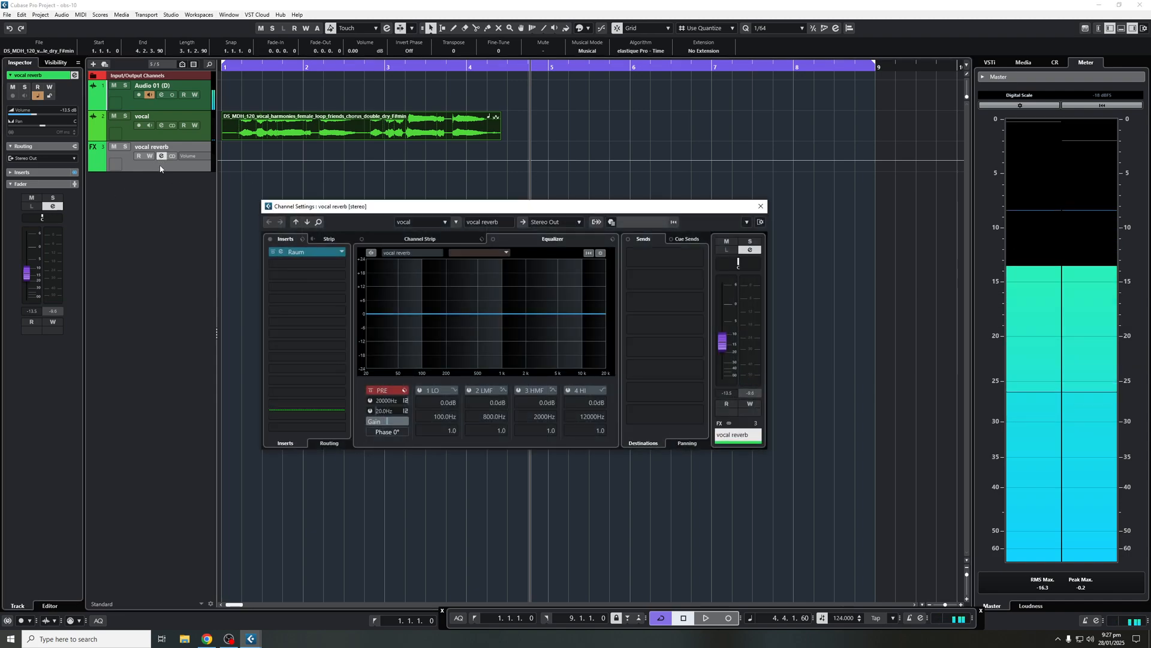
pyautogui.click(323, 254)
pyautogui.write('fre')
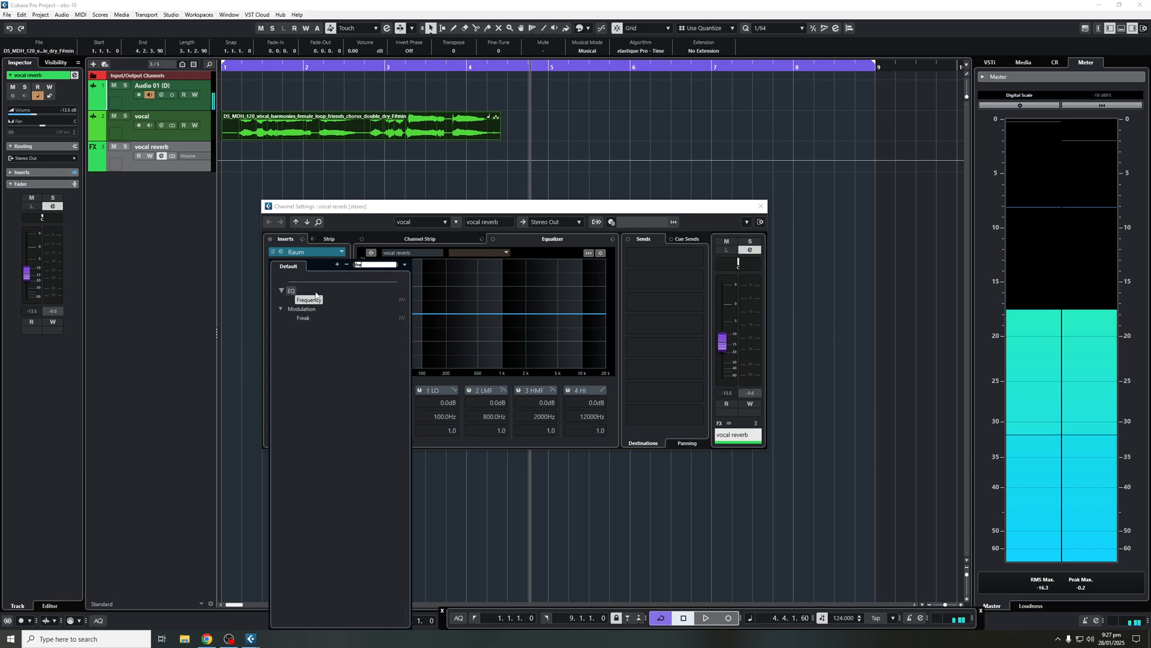
pyautogui.click(311, 299)
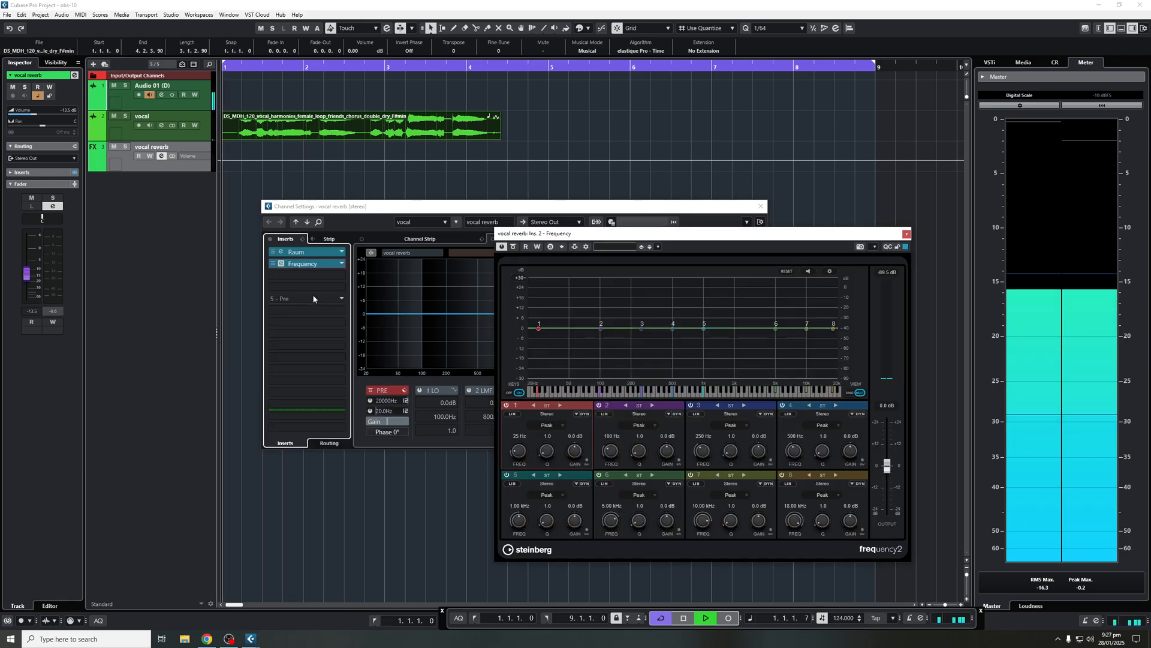
# Make band 1 of the reverb's Frequency EQ a Cut 48 low cut and raise its frequency to about 584 Hz during playback
pyautogui.click(547, 425)
pyautogui.click(549, 510)
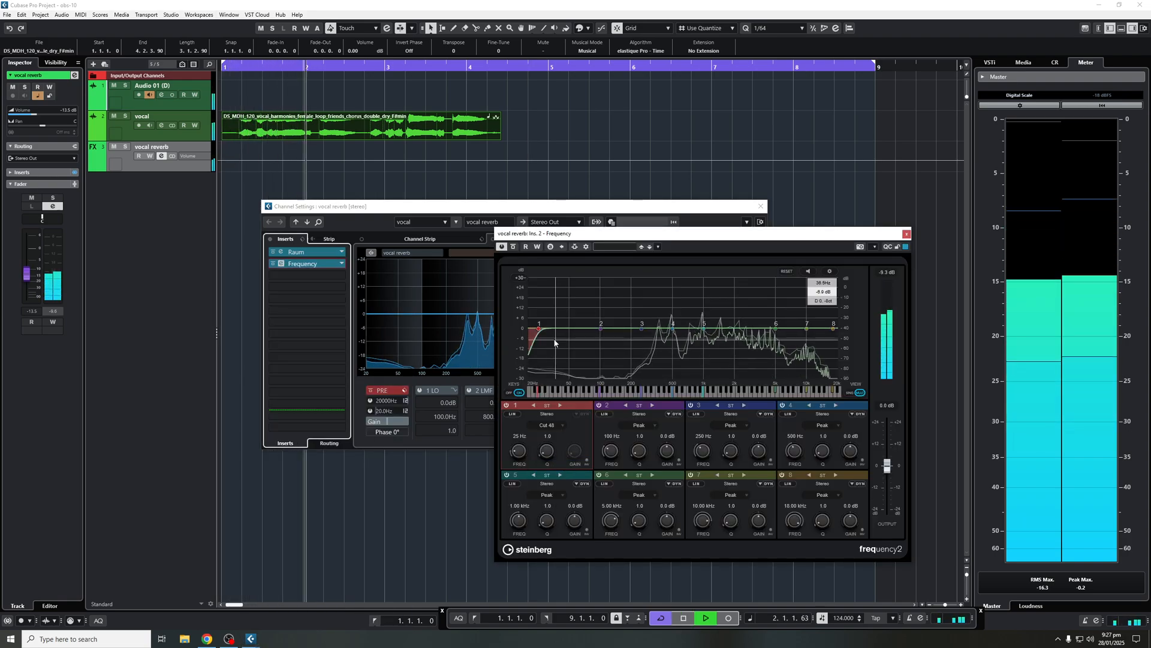
pyautogui.moveTo(538, 328); pyautogui.dragTo(680, 330)
# Raise the vocal reverb track's volume to about -8 dB, replay the filtered reverb from the start, and close the equalizer
pyautogui.moveTo(27, 277); pyautogui.dragTo(31, 271)
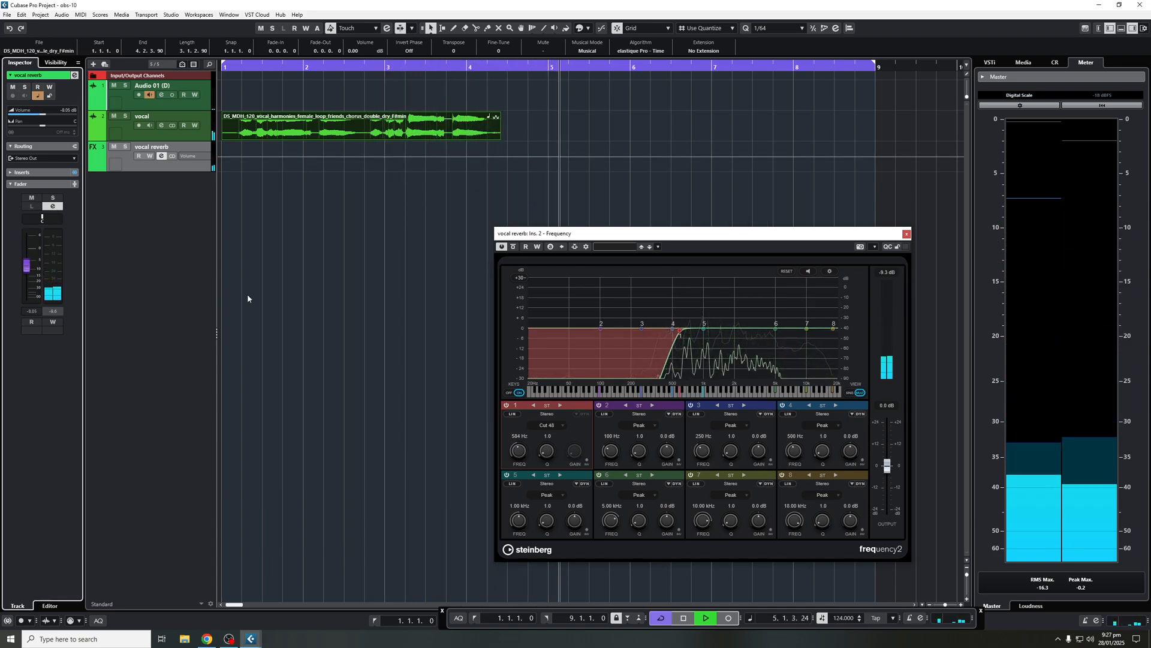
pyautogui.press('Home')
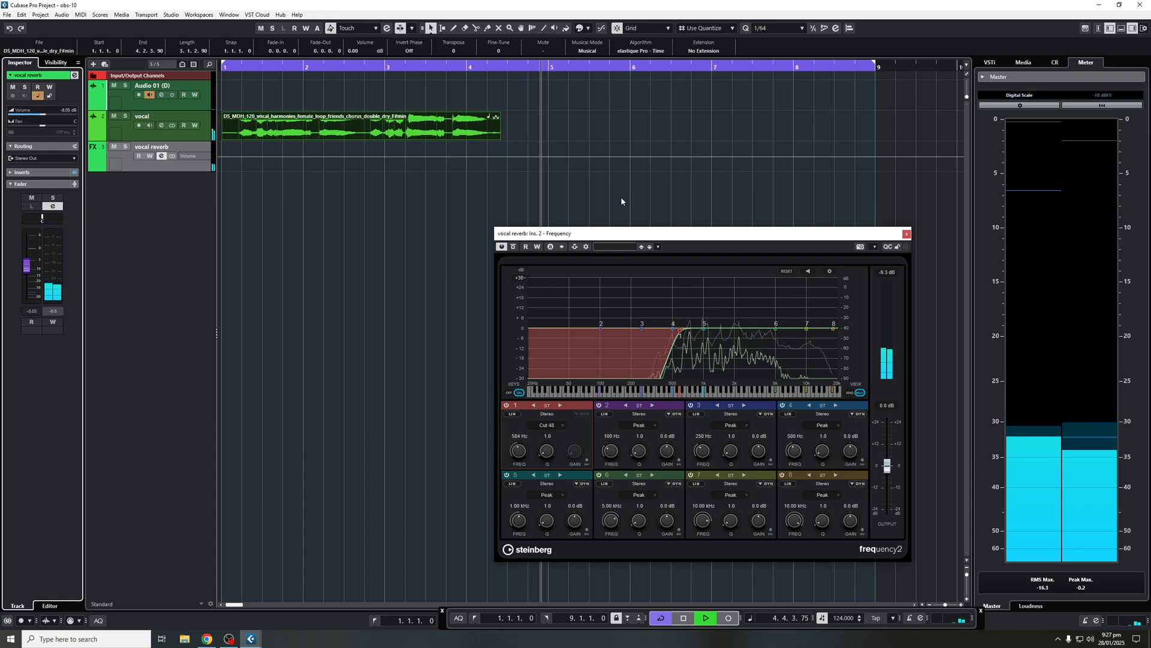
pyautogui.press('space')
pyautogui.click(906, 234)
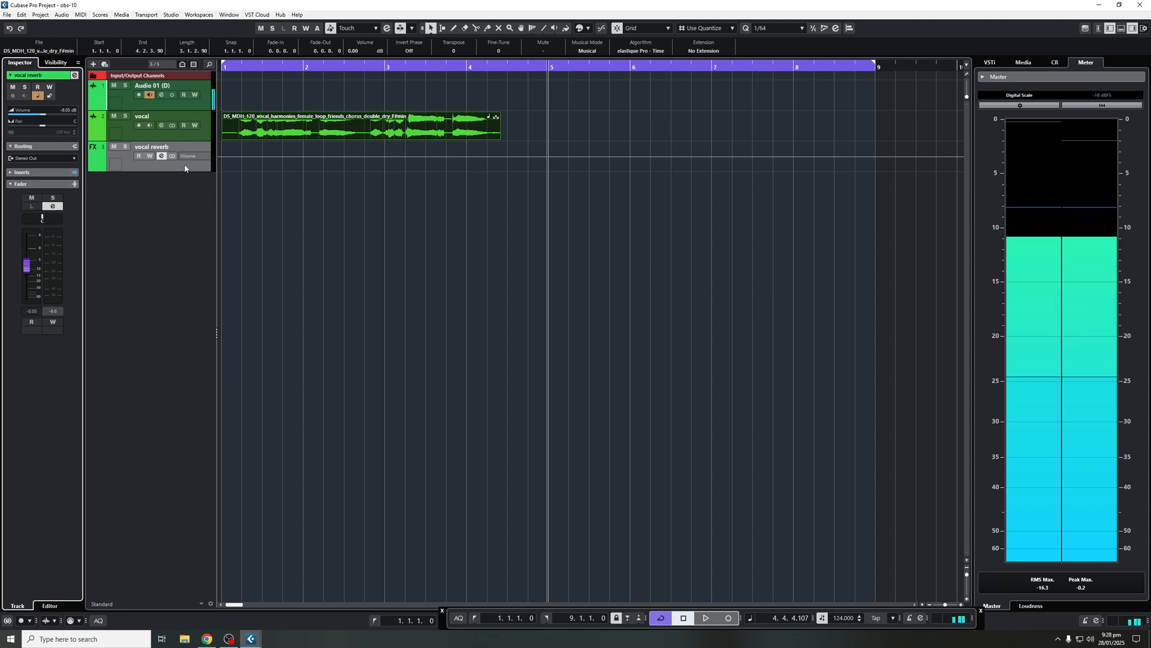
# Add a stereo effect track named delay with the Replika effect
pyautogui.rightClick(174, 185)
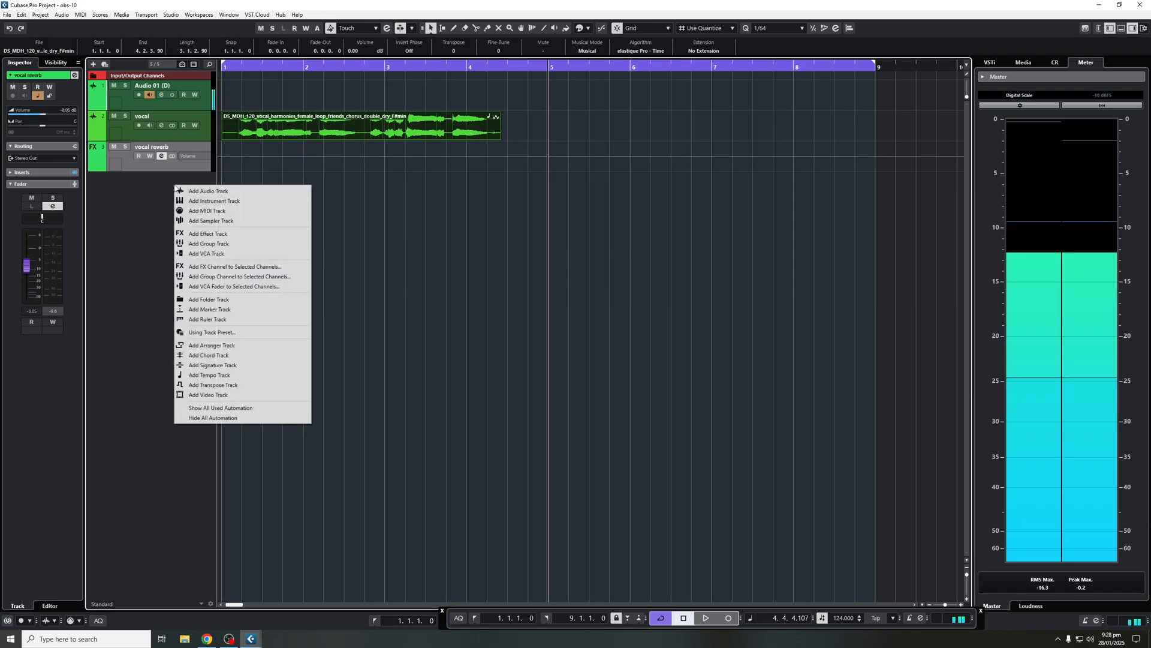
pyautogui.click(215, 233)
pyautogui.click(465, 148)
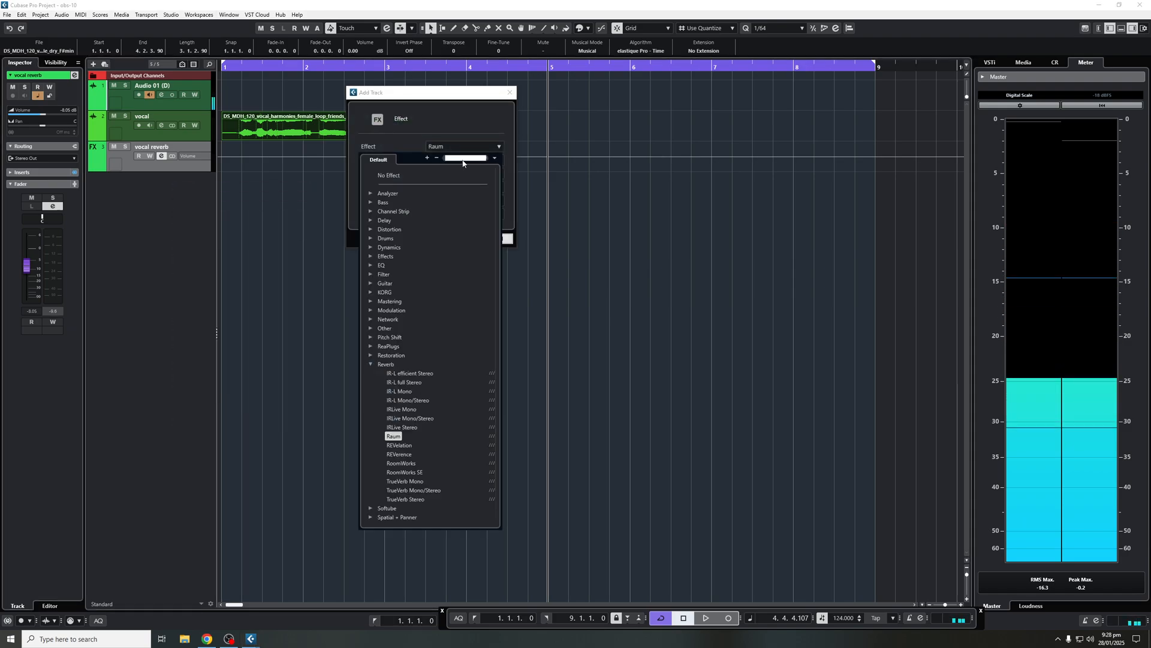
pyautogui.write('repl')
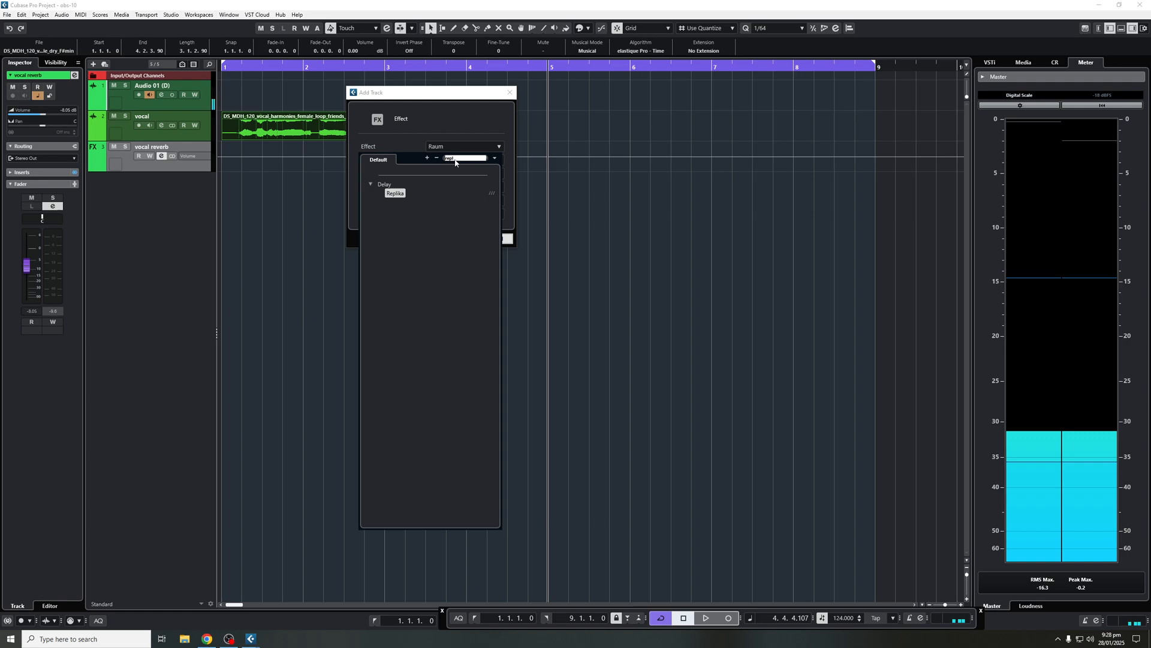
pyautogui.click(395, 193)
pyautogui.click(458, 201)
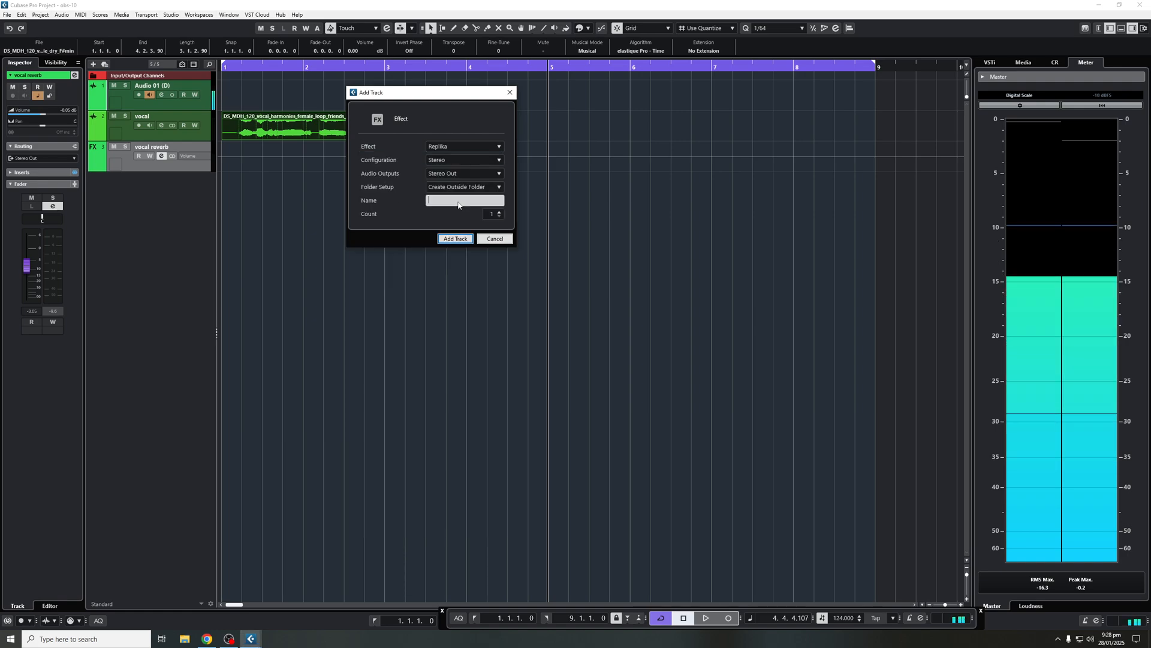
pyautogui.write('delay')
pyautogui.press('Return')
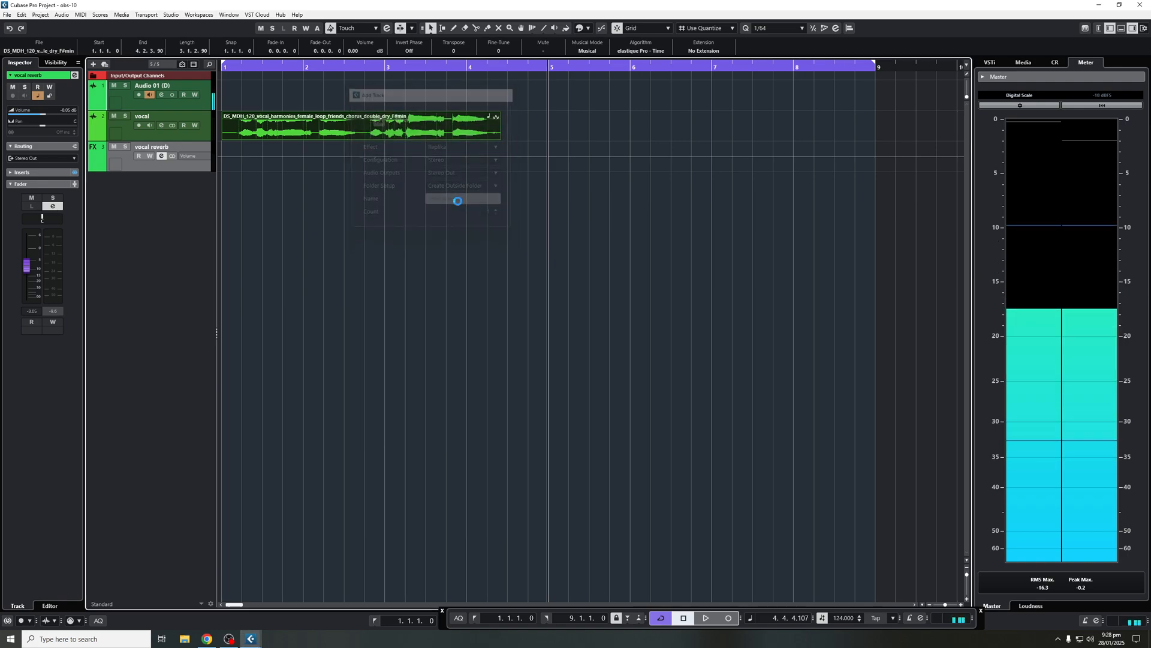
# Route the vocal channel's second send to the delay effect track
pyautogui.click(160, 125)
pyautogui.click(842, 378)
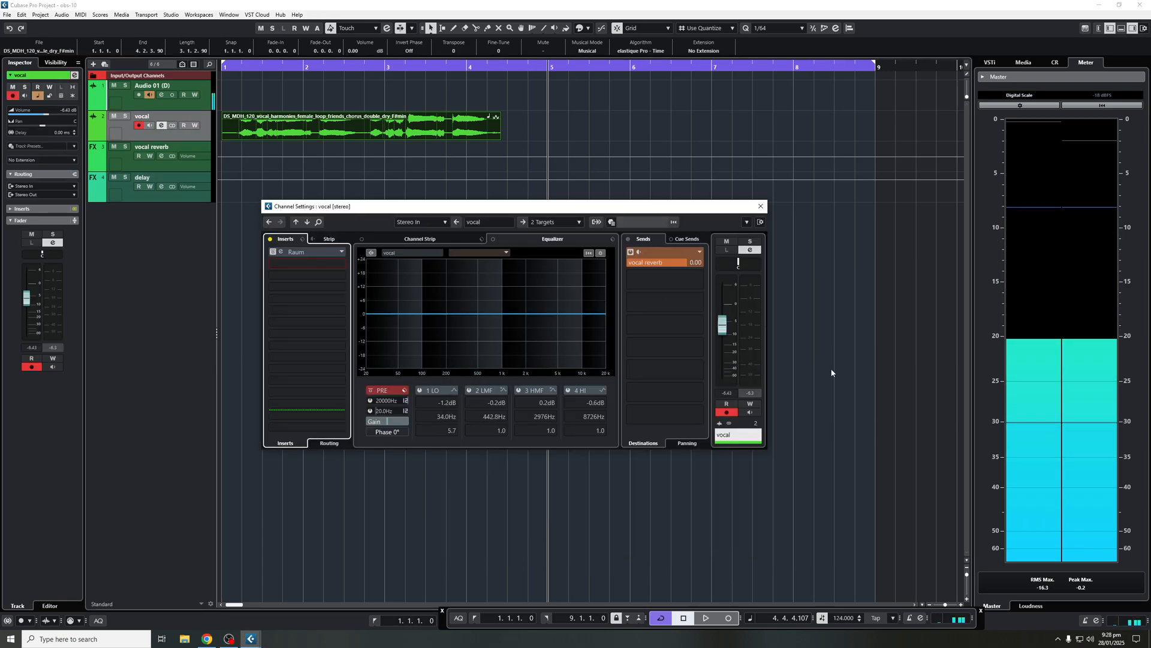
pyautogui.click(652, 282)
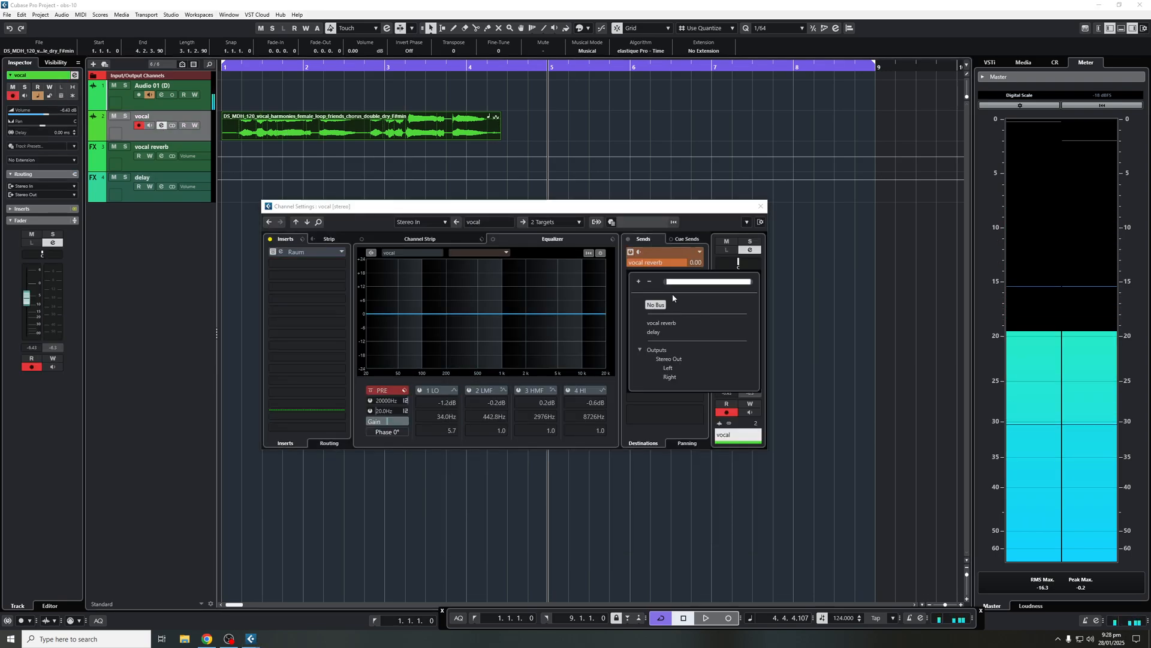
pyautogui.click(666, 331)
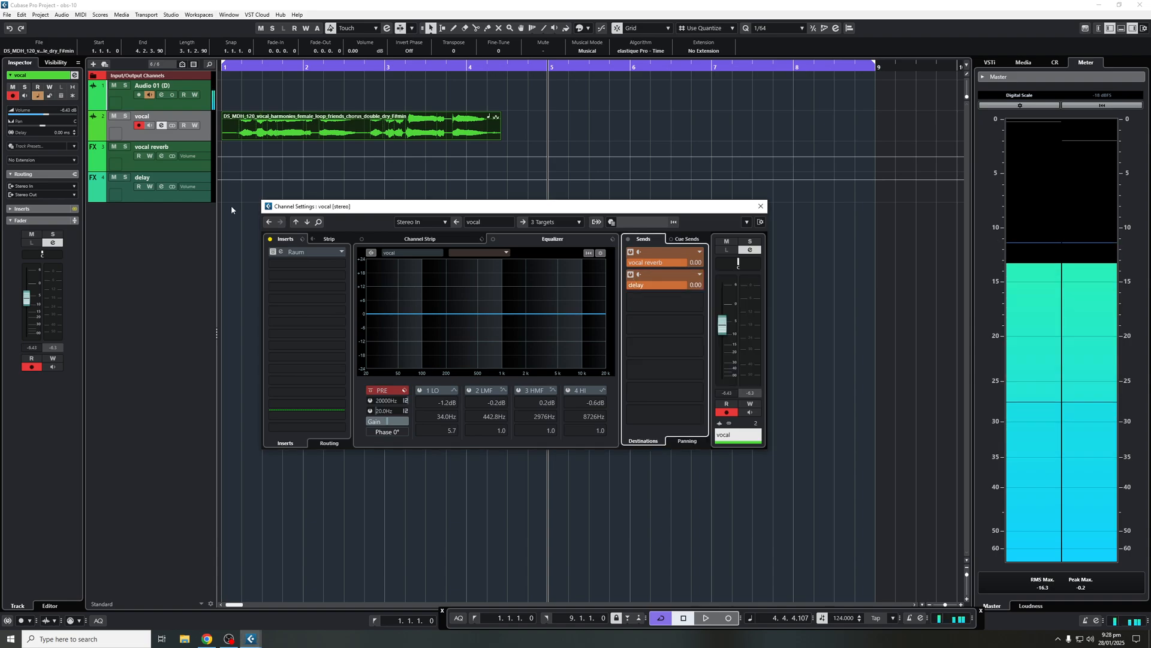
# Play the vocal from the start and lower the delay track's volume to about -18.5 dB
pyautogui.click(178, 247)
pyautogui.press('KP_Decimal')
pyautogui.press('space')
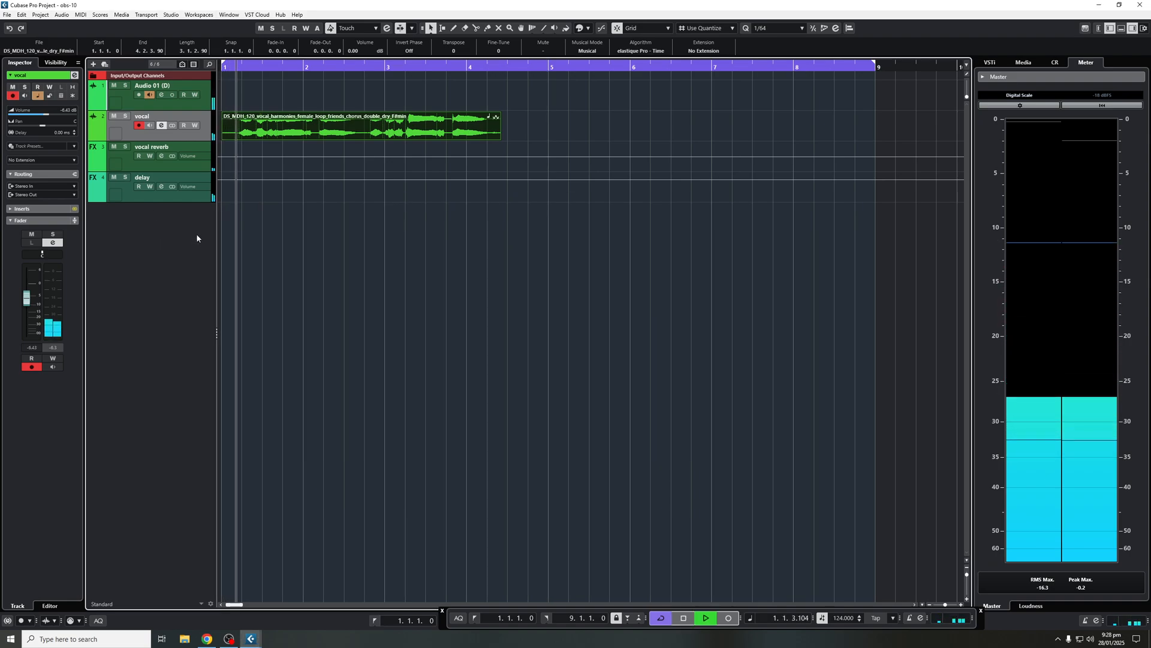
pyautogui.click(177, 195)
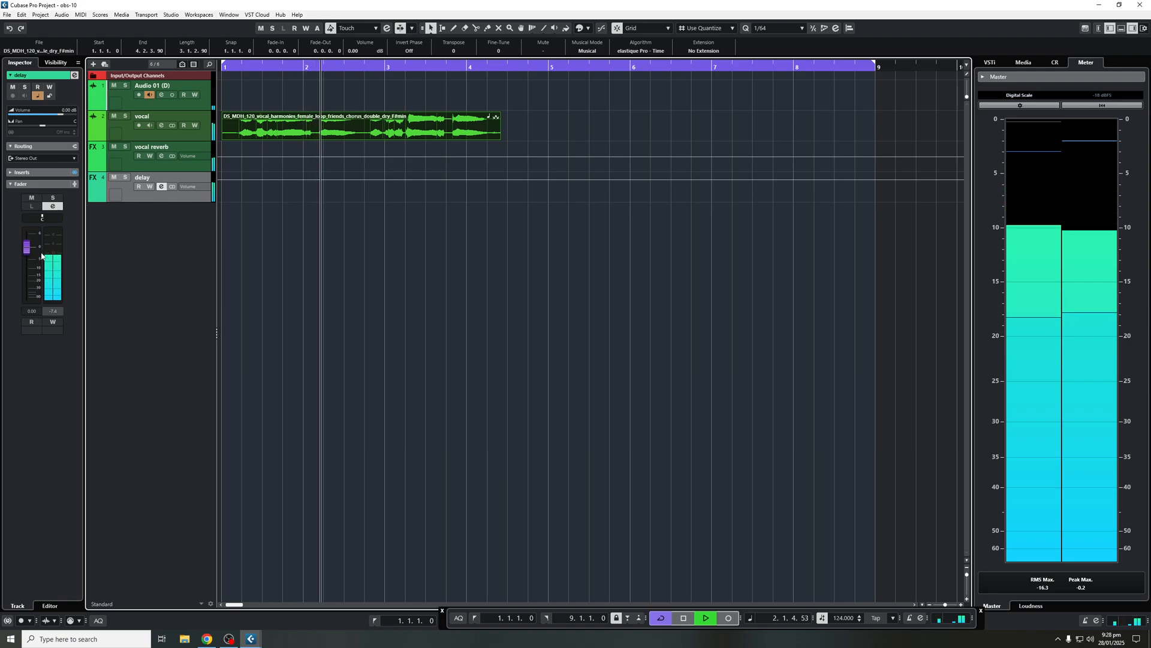
pyautogui.moveTo(27, 246); pyautogui.dragTo(31, 284)
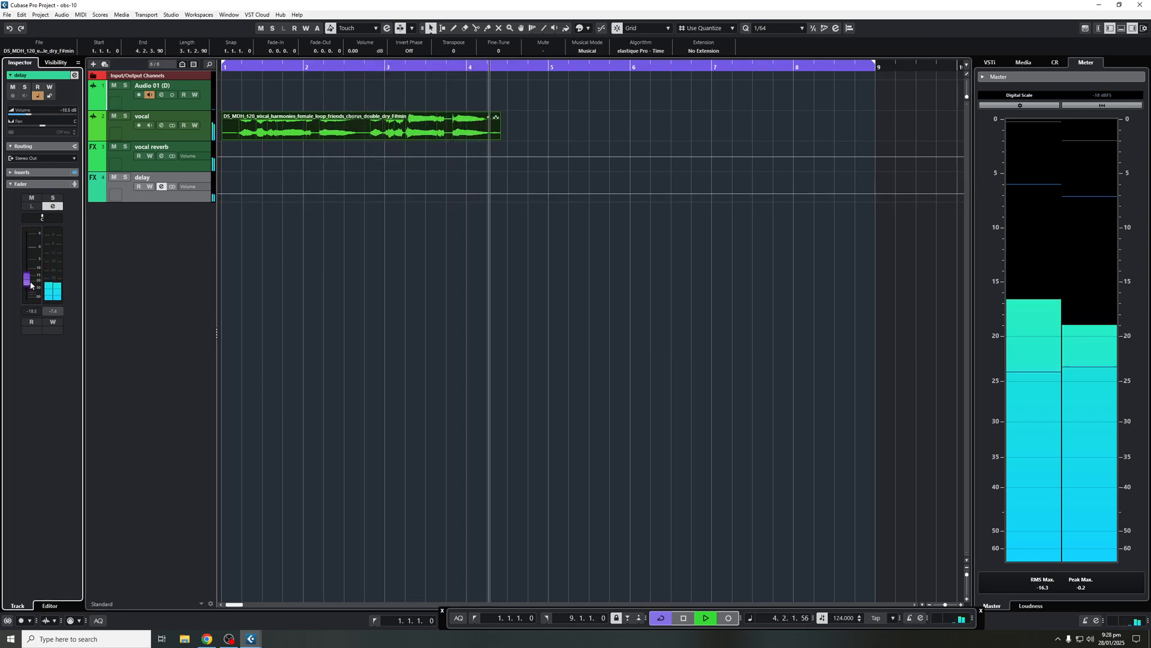
# Stop playback and delete the delay effect track
pyautogui.press('space')
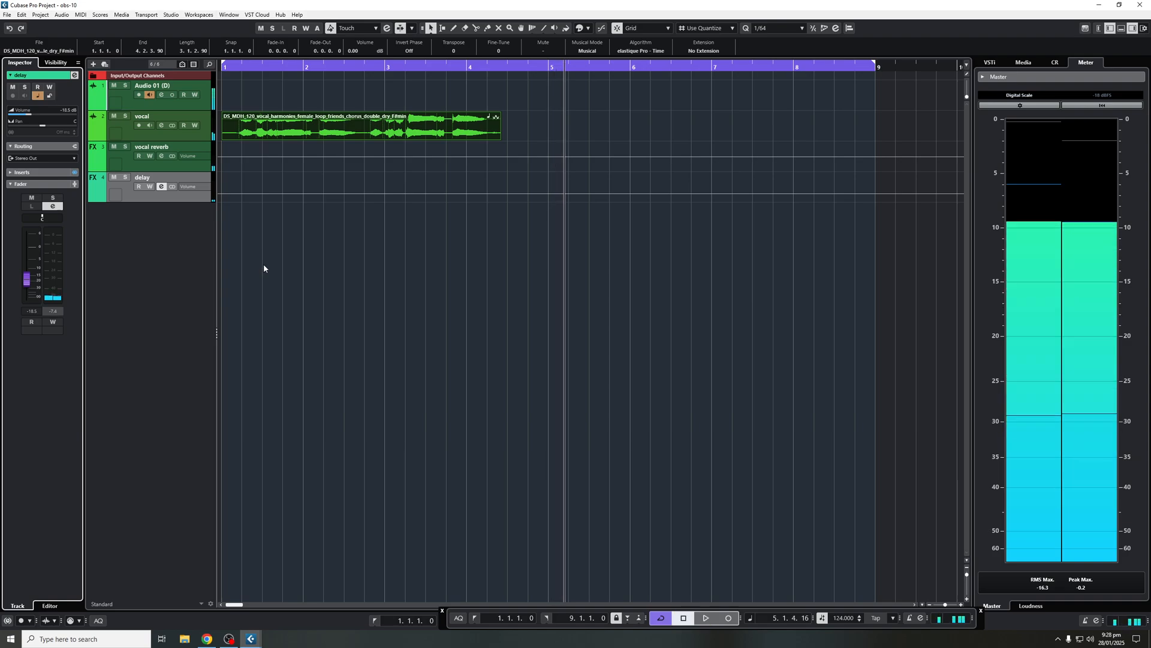
pyautogui.press('Delete')
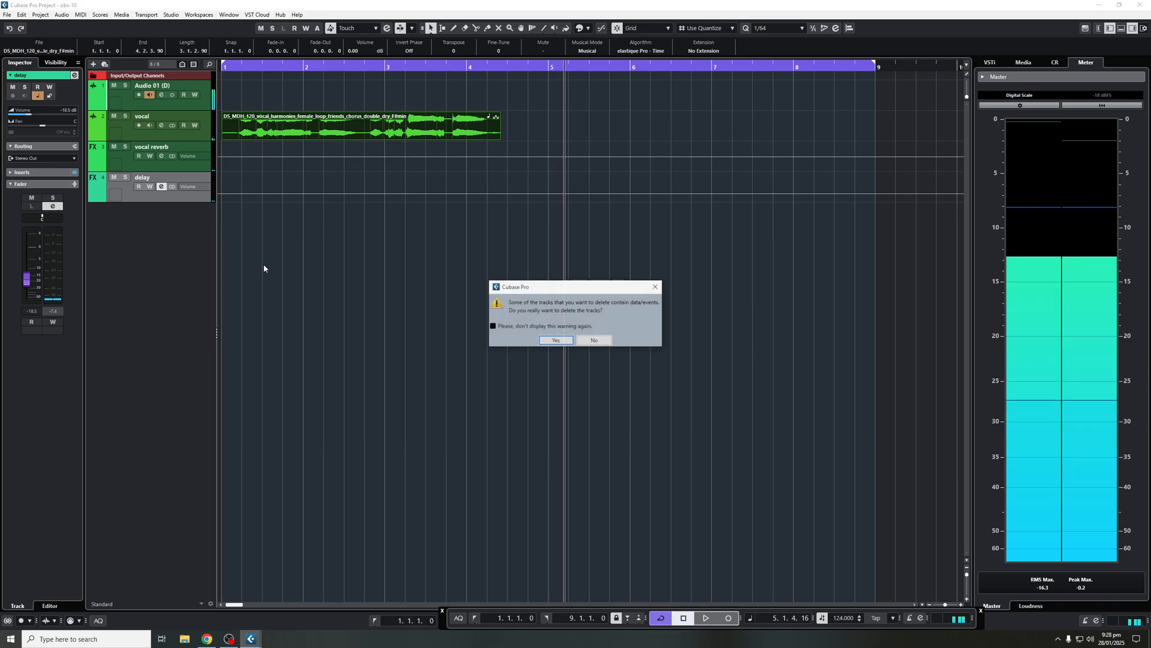
pyautogui.click(554, 341)
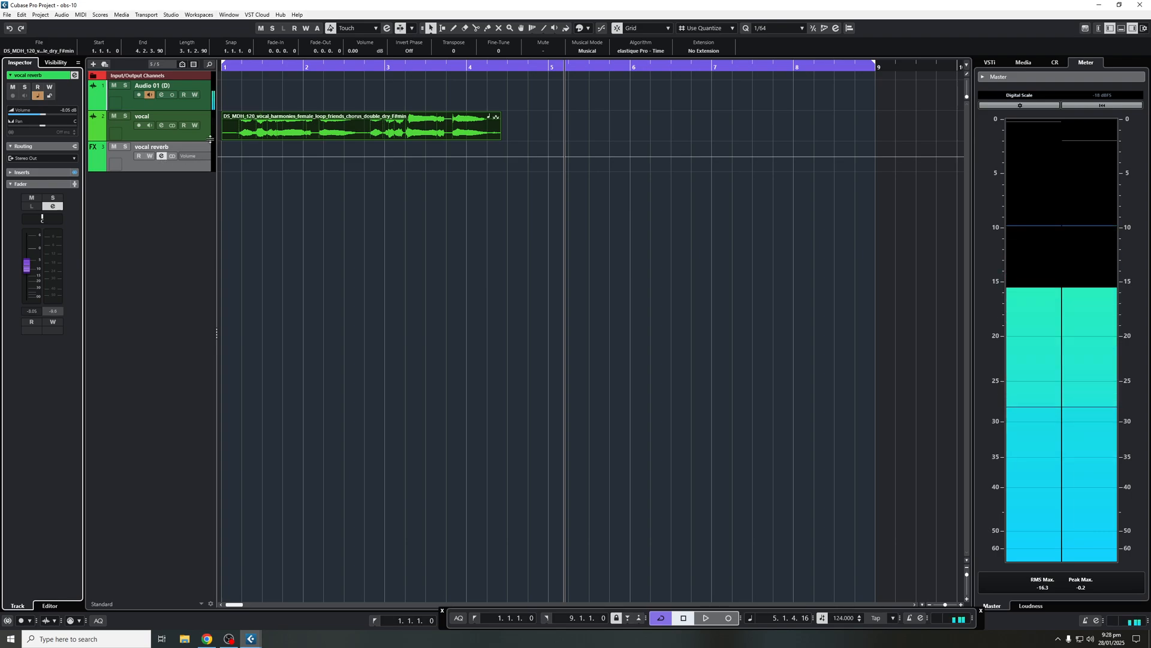
# Raise the vocal reverb track's volume to about -0.97 dB and move its Raum and Frequency inserts down to slots 4 and 5
pyautogui.click(161, 156)
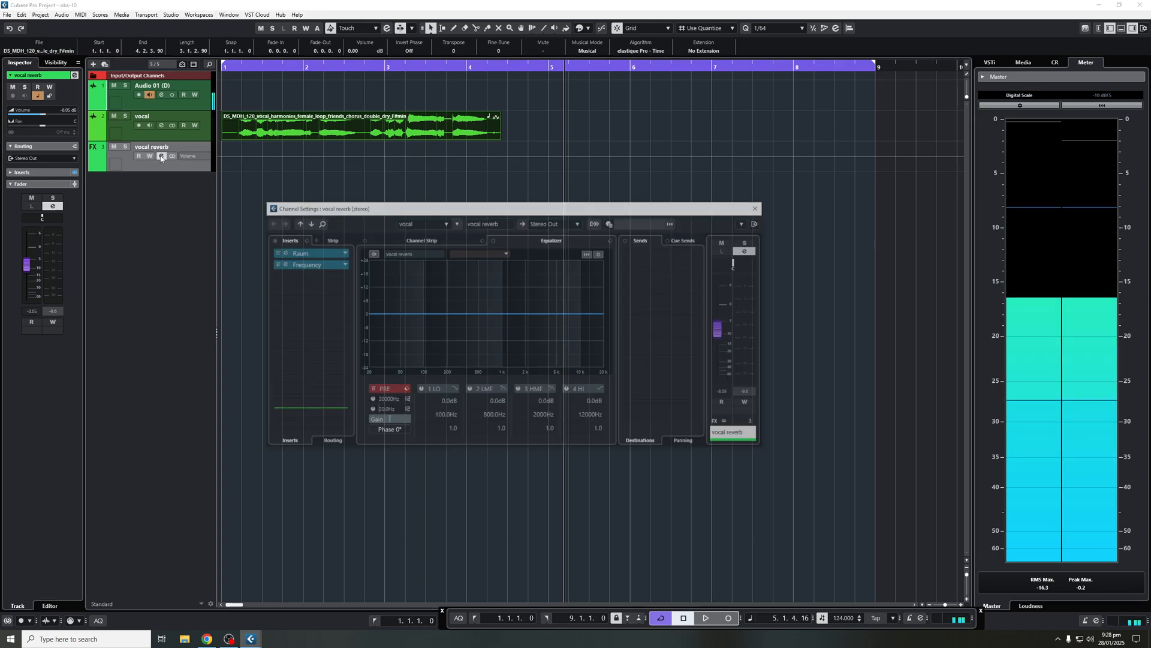
pyautogui.moveTo(28, 270); pyautogui.dragTo(31, 260)
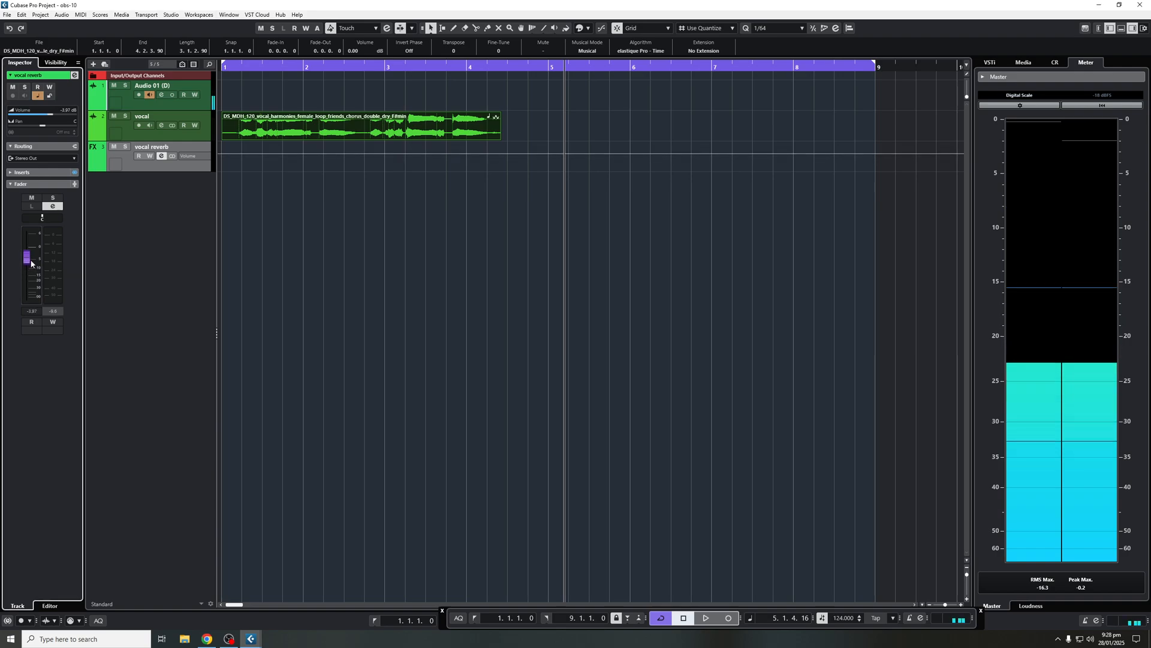
pyautogui.click(161, 156)
pyautogui.click(318, 264)
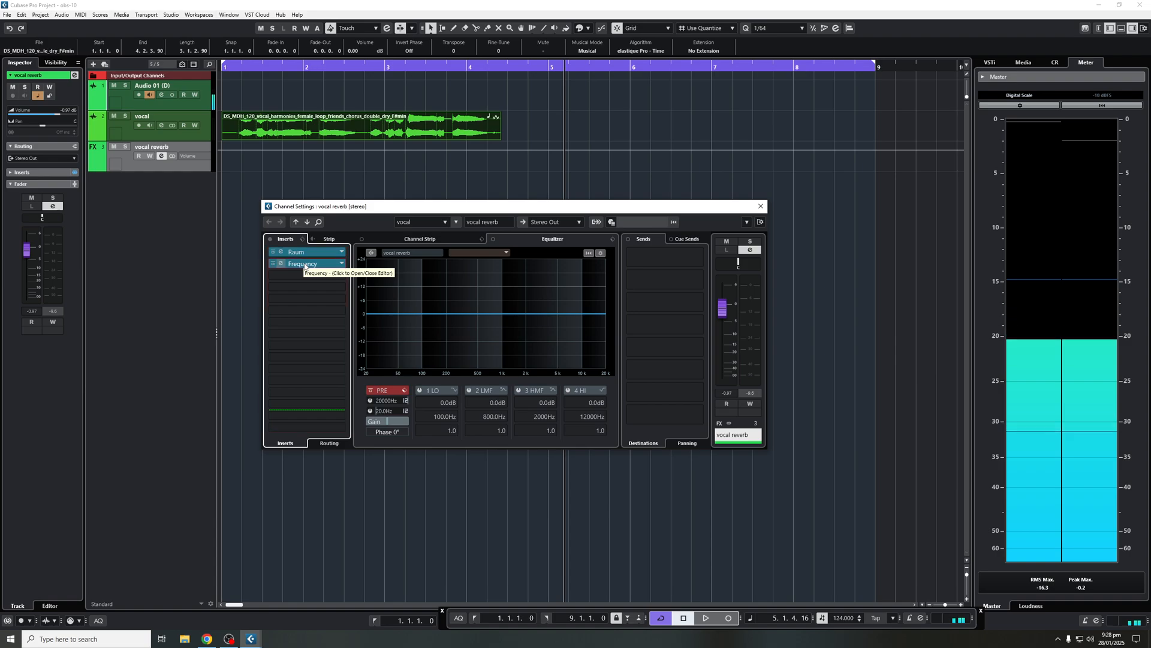
pyautogui.moveTo(305, 265); pyautogui.dragTo(306, 296)
pyautogui.moveTo(318, 252); pyautogui.dragTo(316, 290)
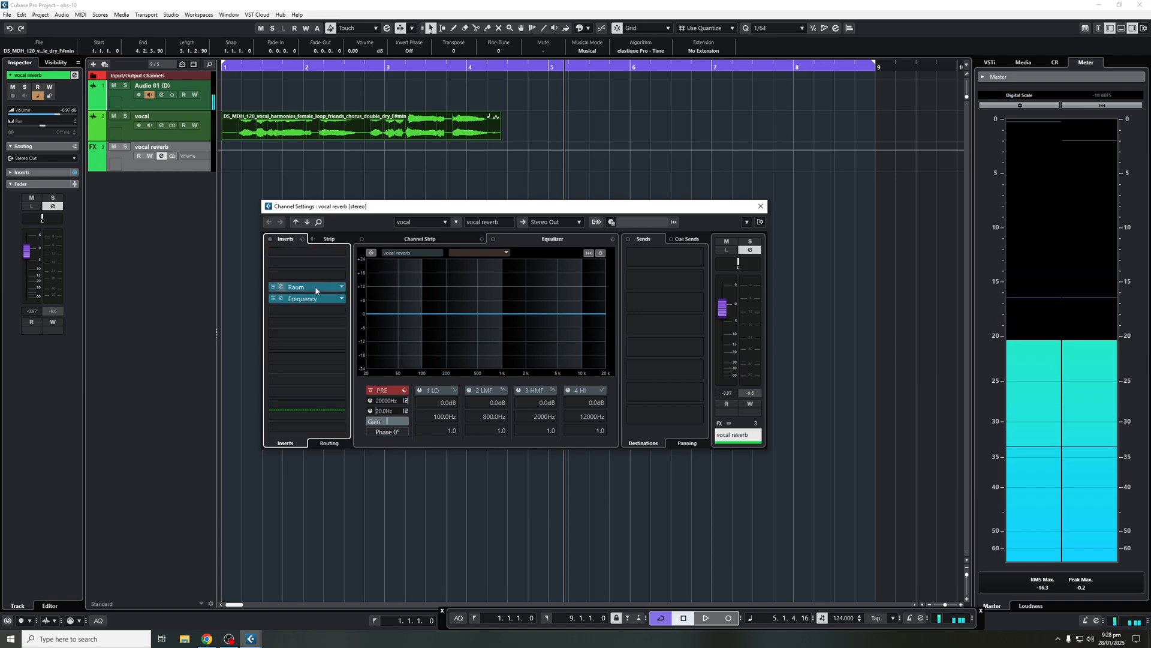
# Insert Compressor in the first insert slot of the vocal reverb channel, ahead of Raum
pyautogui.click(317, 253)
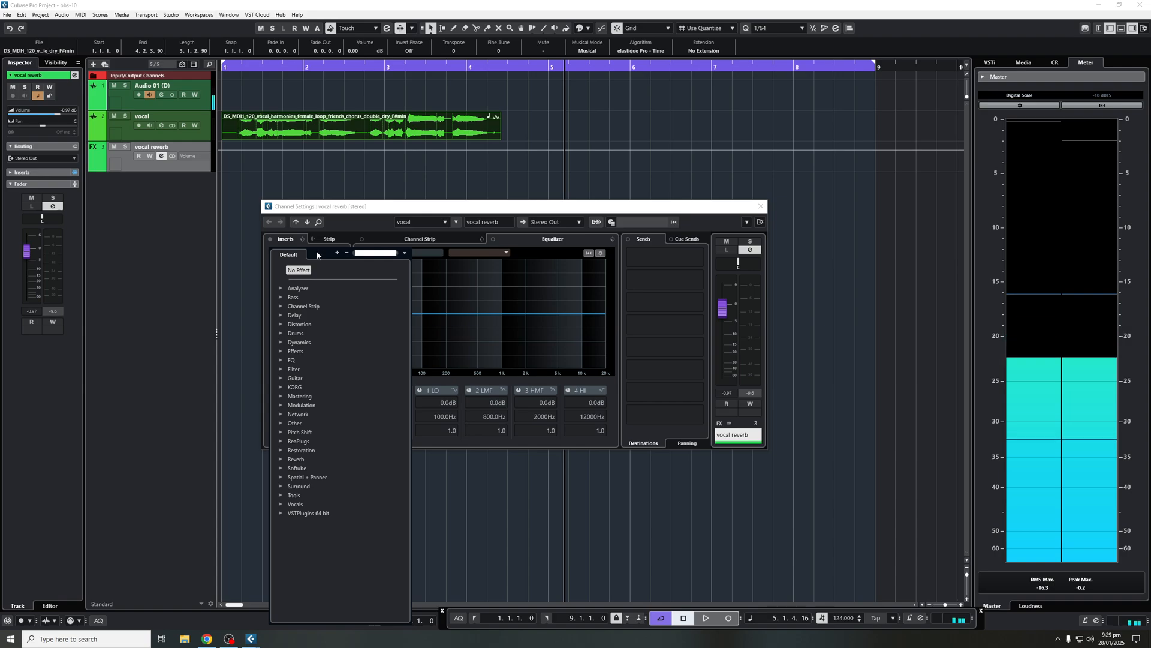
pyautogui.write('co')
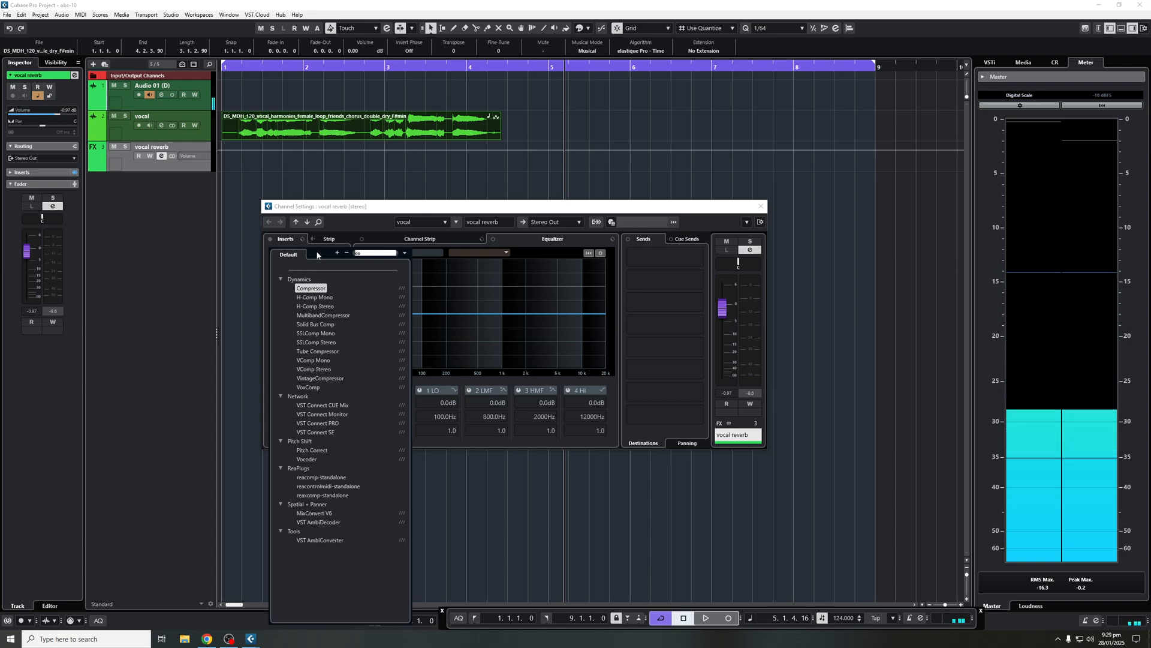
pyautogui.press('Return')
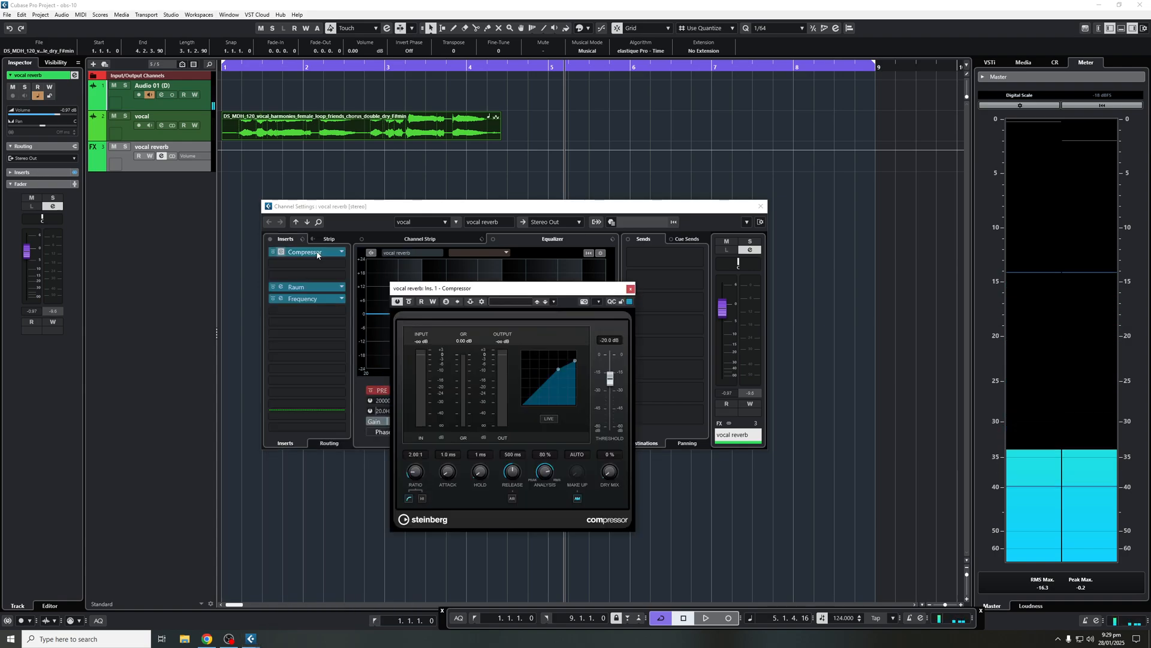
# Activate side-chaining on the reverb's Compressor and add the vocal channel as its side-chain source
pyautogui.click(470, 301)
pyautogui.click(482, 304)
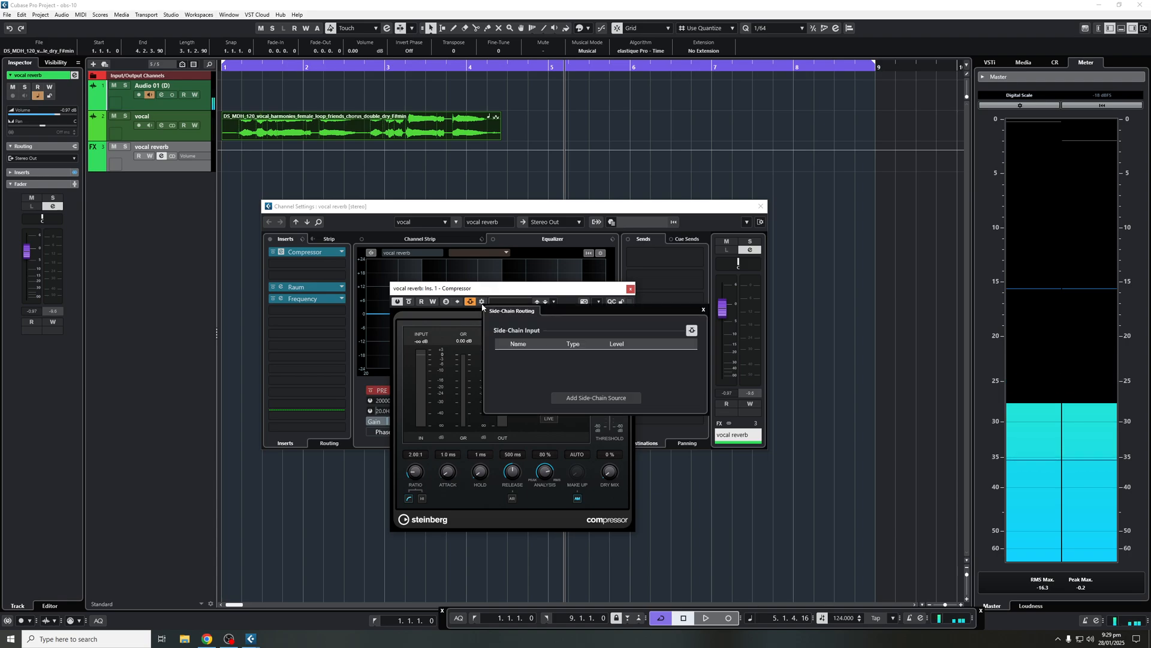
pyautogui.click(573, 397)
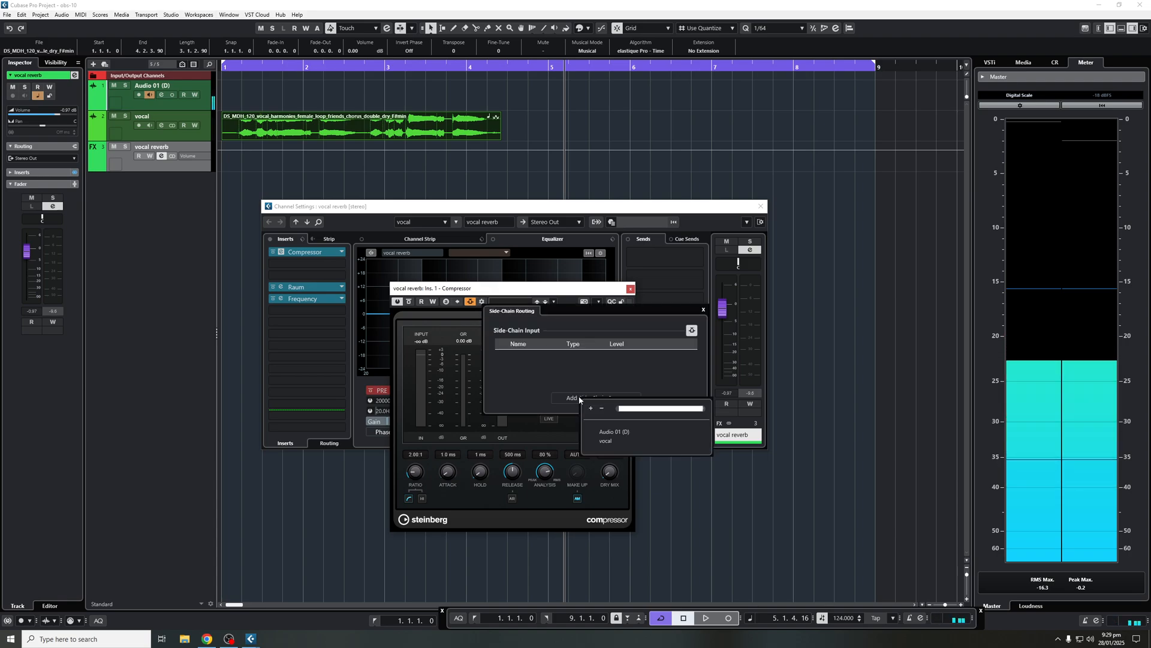
pyautogui.click(605, 441)
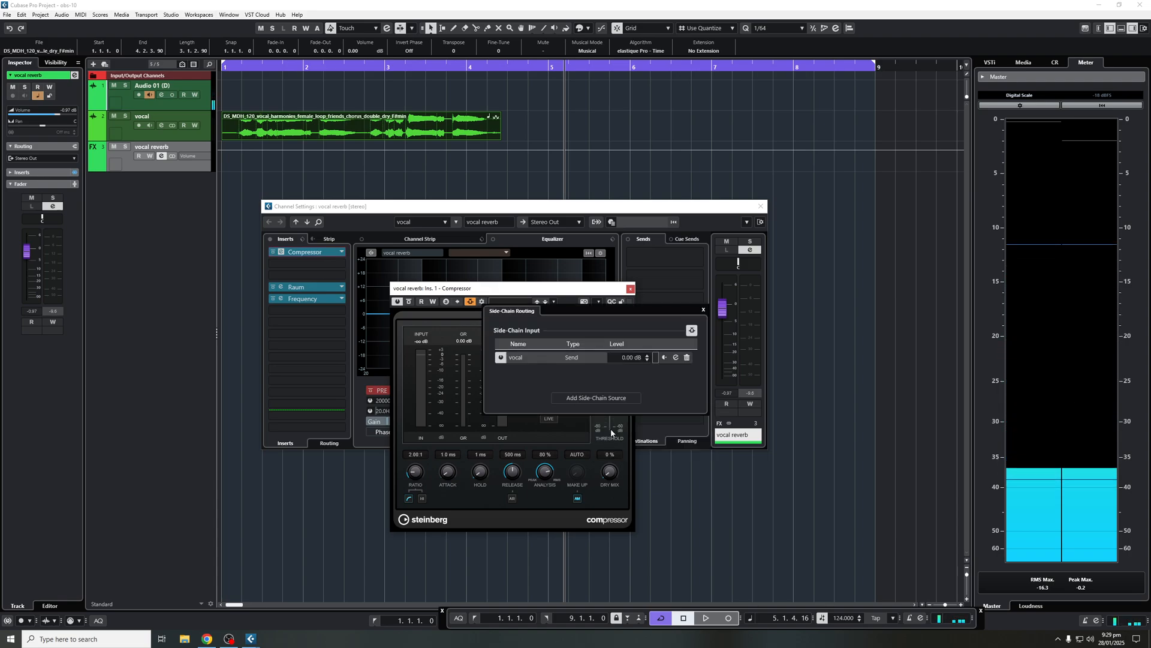
pyautogui.click(703, 311)
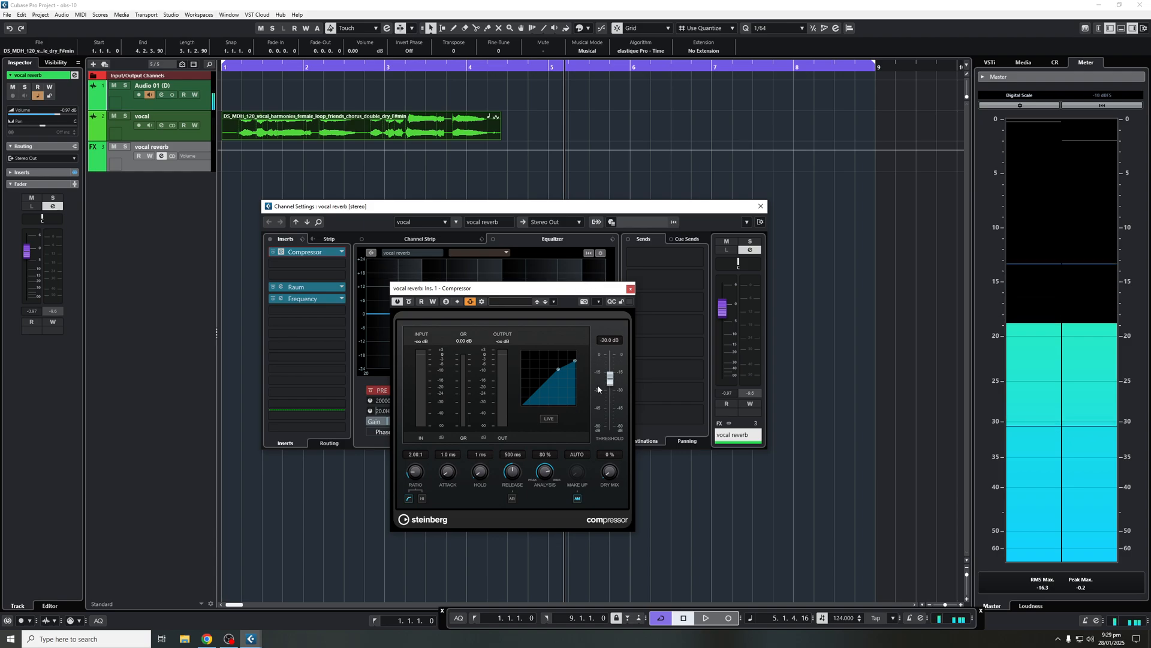
# Turn off the Compressor's soft knee, set threshold -36.0 dB, ratio 8.00:1, attack 0.1 ms and release 144 ms, and lower Analysis
pyautogui.click(411, 498)
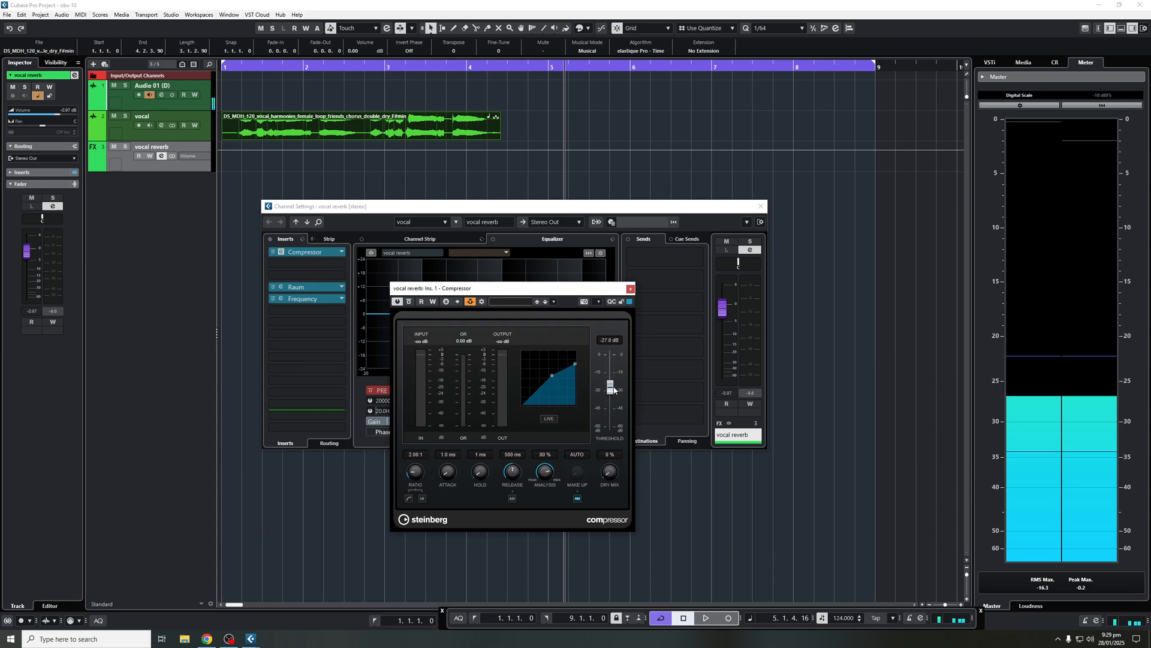
pyautogui.moveTo(614, 390); pyautogui.dragTo(614, 395)
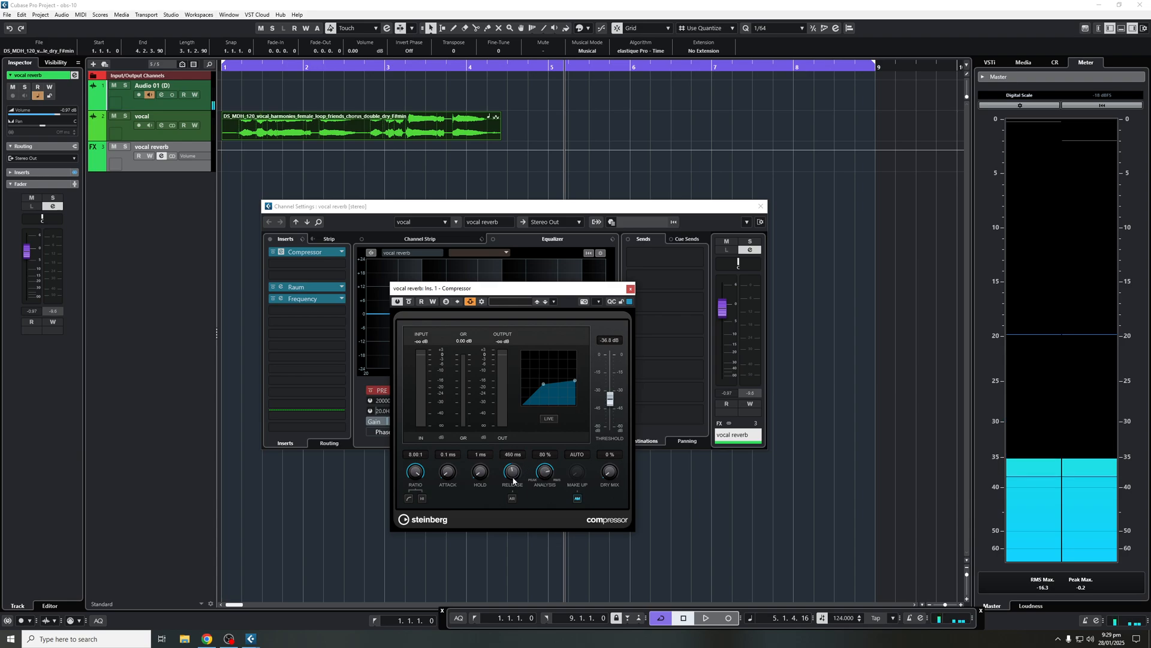
pyautogui.moveTo(538, 488); pyautogui.dragTo(549, 495)
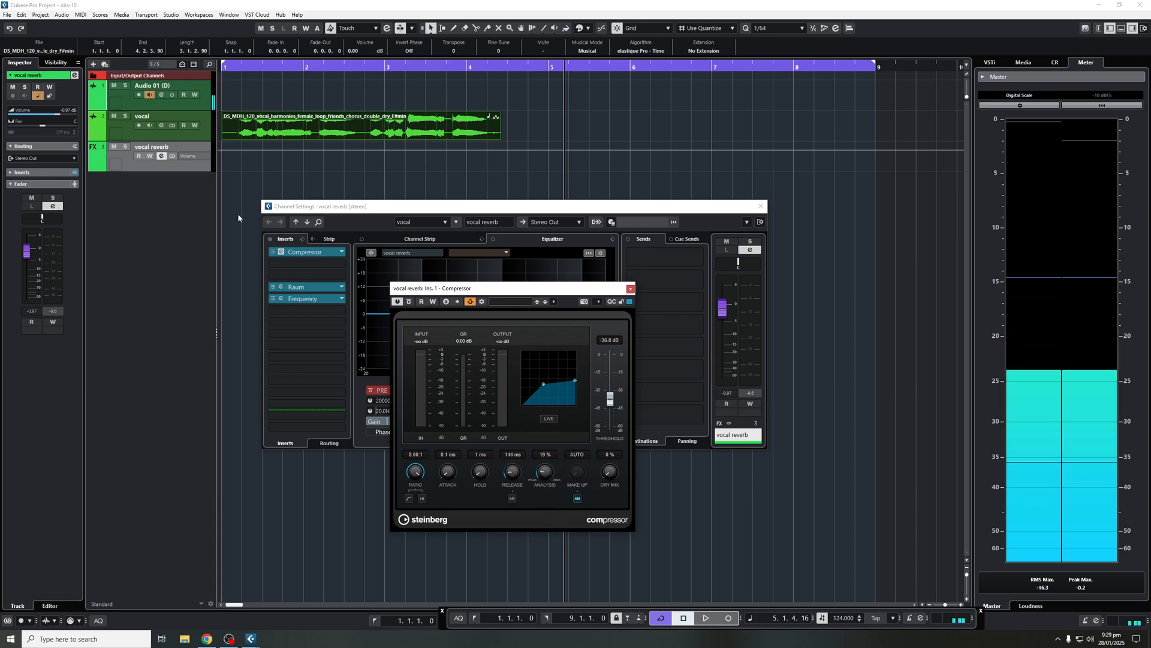
# Set the reverb Compressor's threshold to -30.7 dB and release to 10 ms while auditioning the vocal, and close its window
pyautogui.press('space')
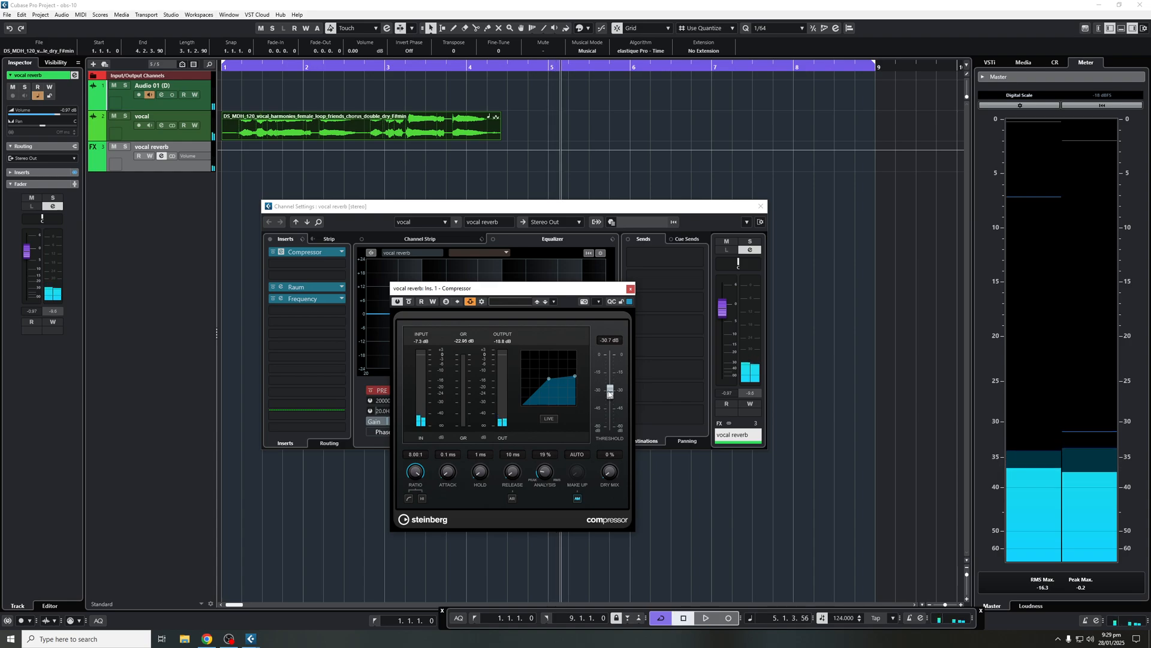
pyautogui.press('space')
pyautogui.press('space')
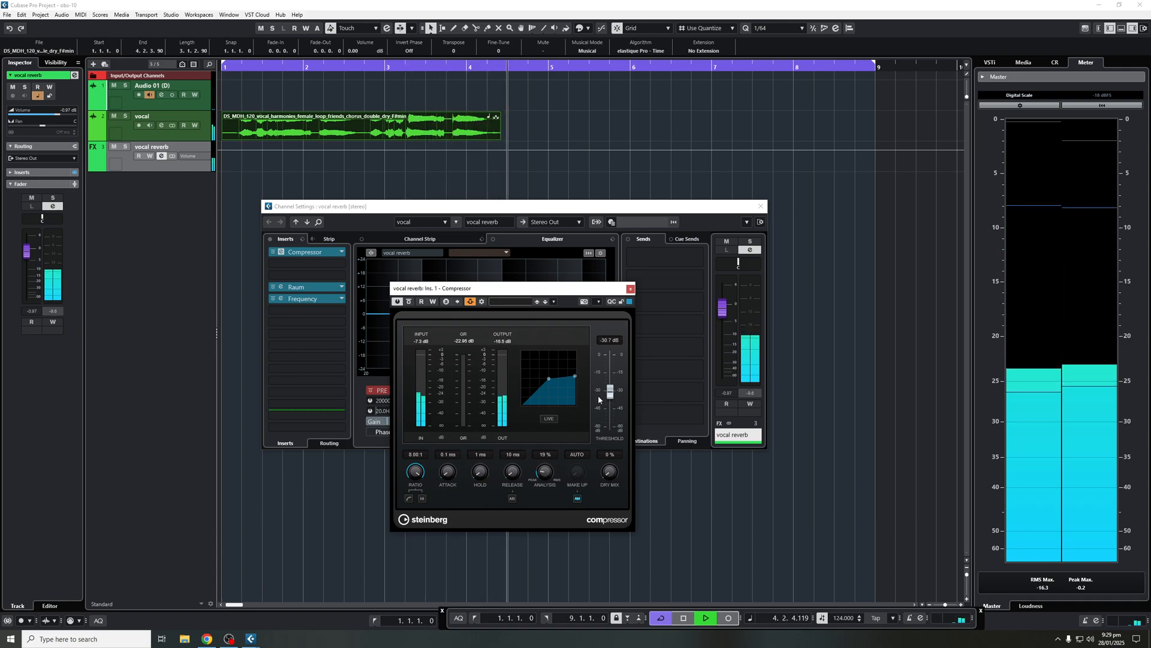
pyautogui.press('space')
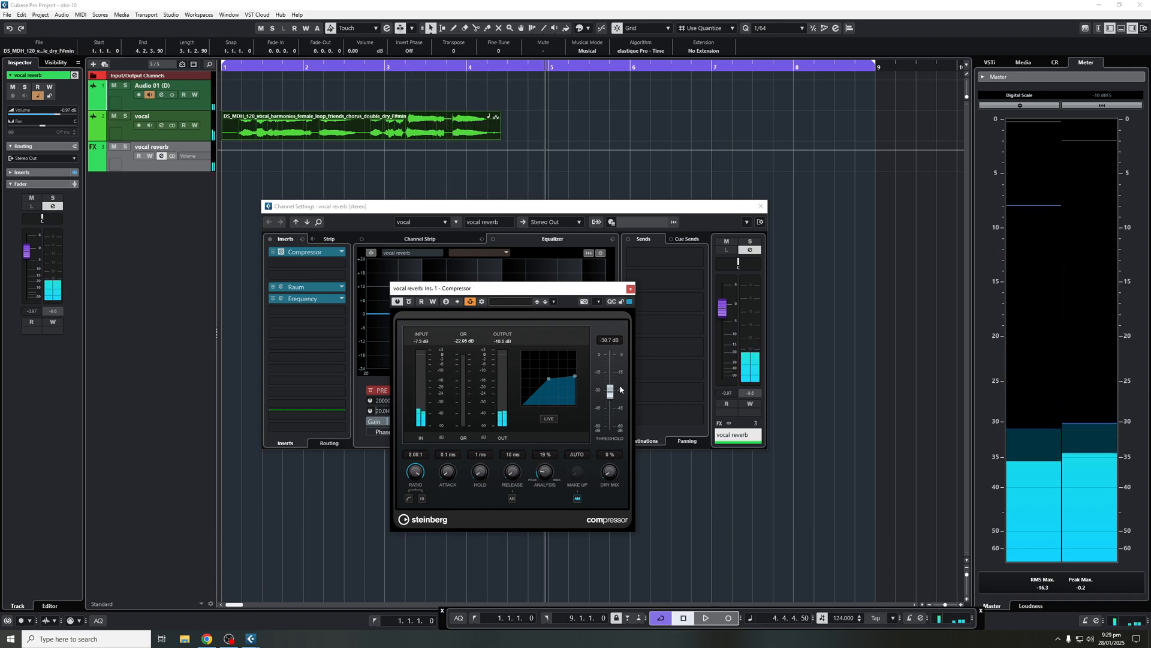
pyautogui.click(630, 289)
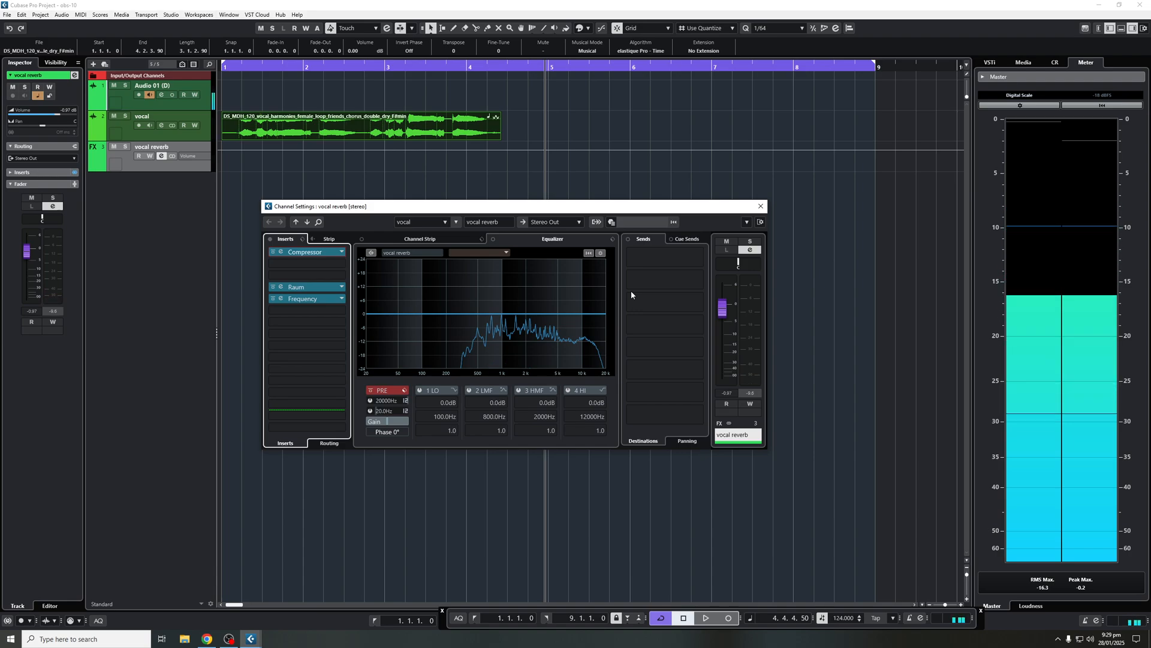
# Move the Compressor to insert slot 6, below Frequency, and audition the vocal from the project start
pyautogui.moveTo(295, 253); pyautogui.dragTo(306, 310)
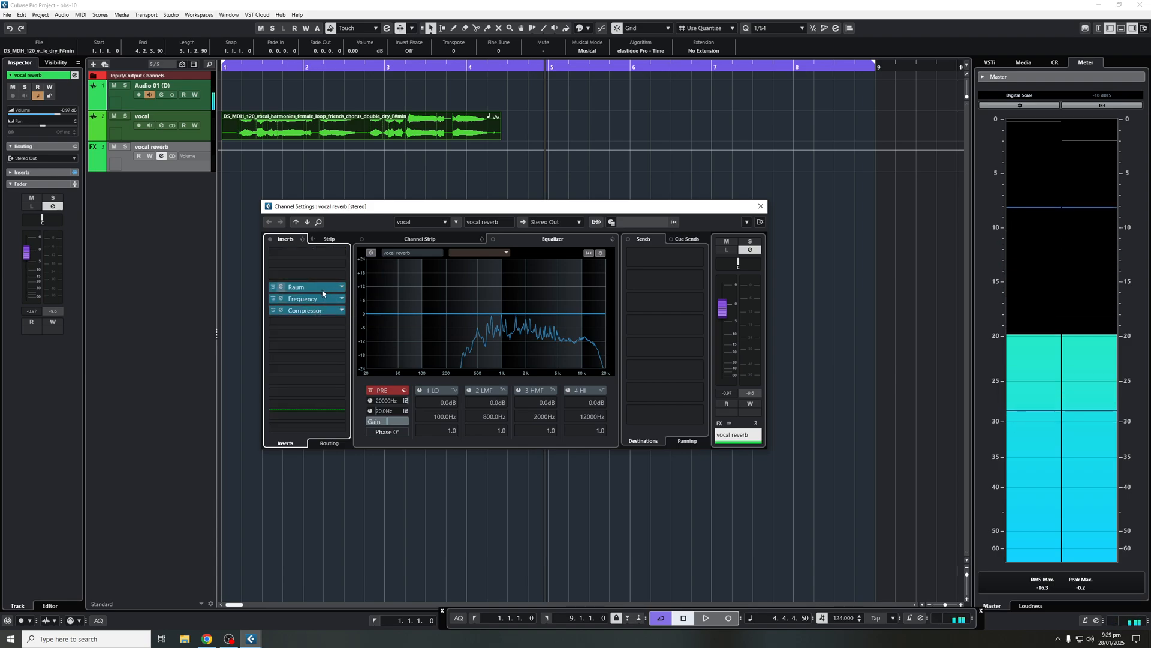
pyautogui.press('KP_Decimal')
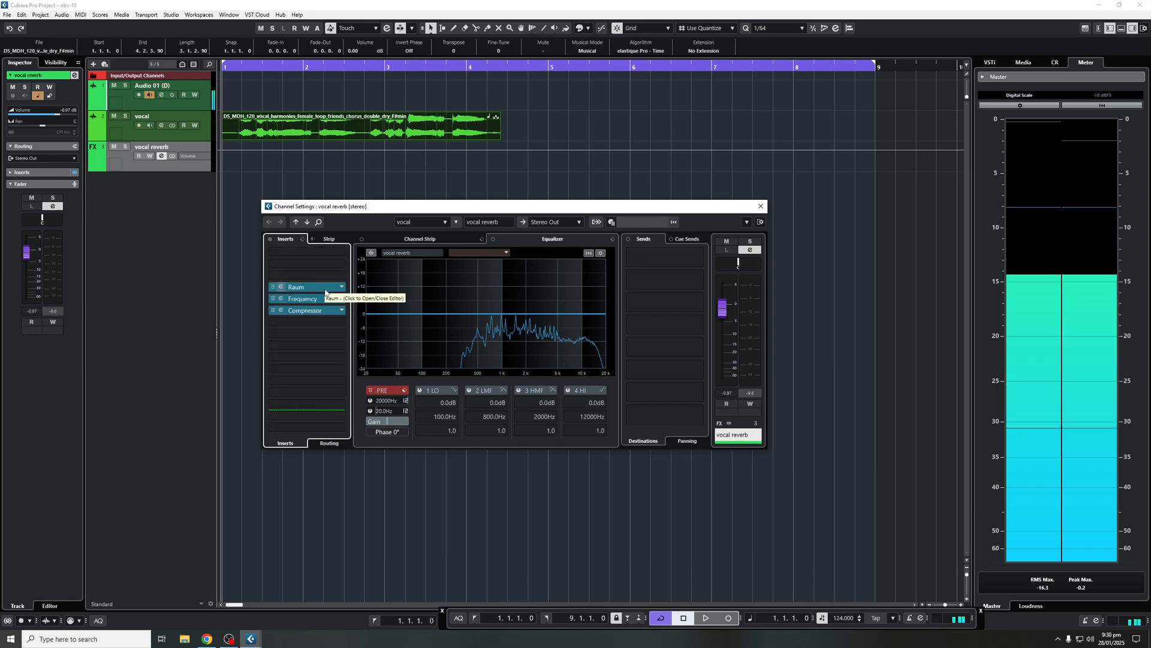
pyautogui.press('space')
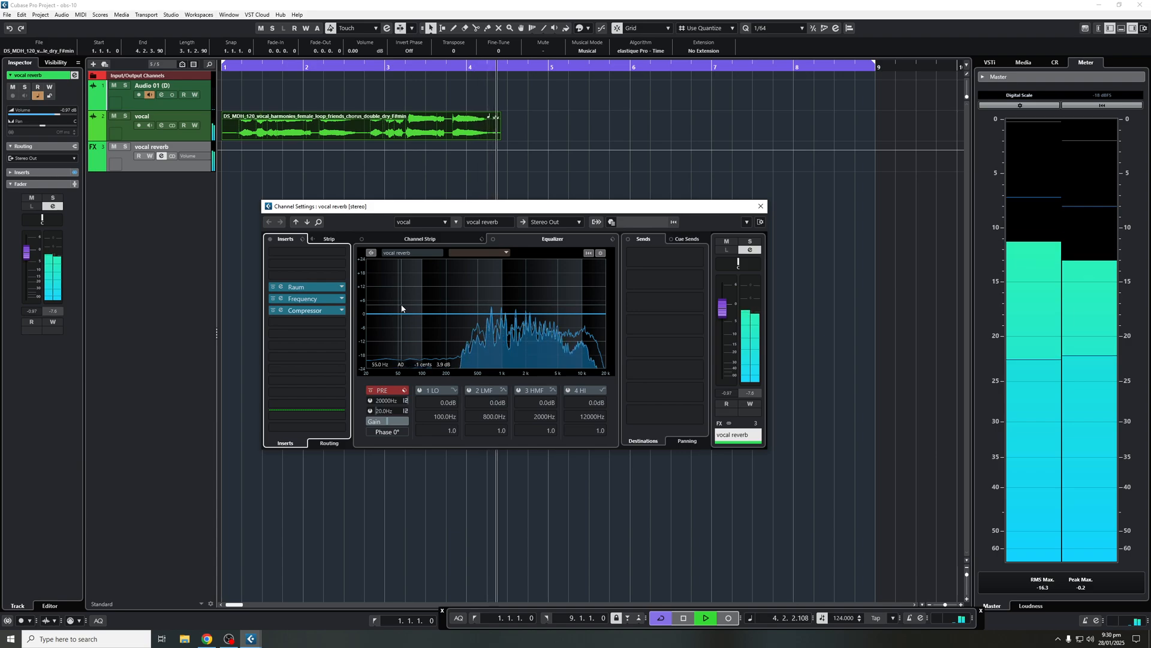
pyautogui.press('space')
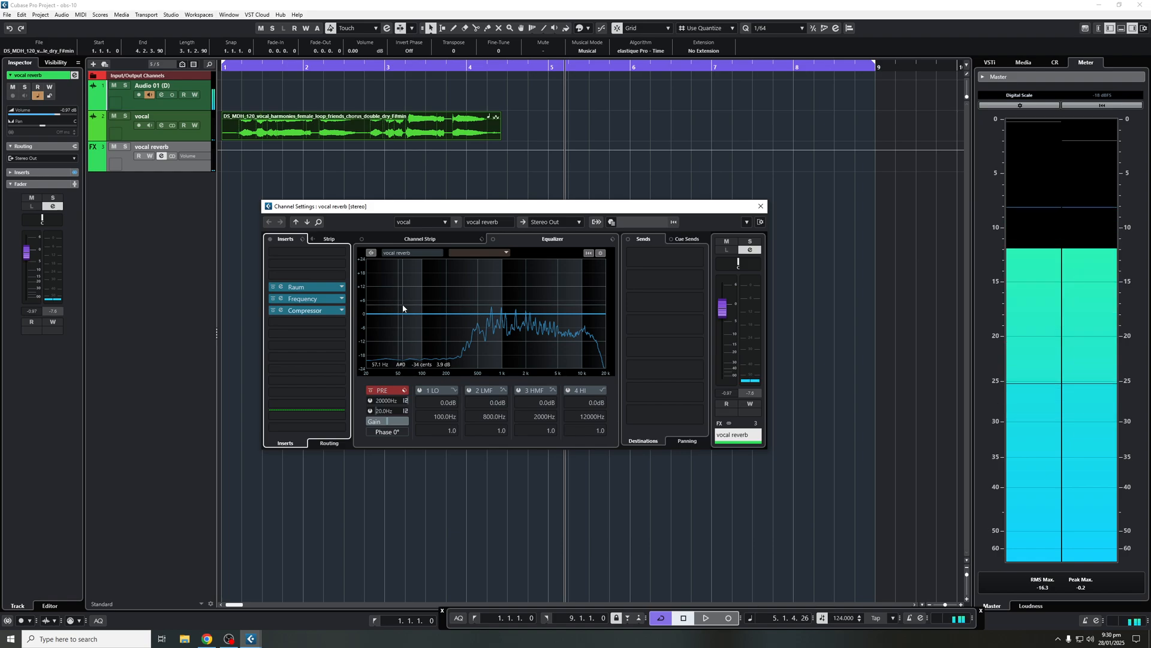
pyautogui.press('Home')
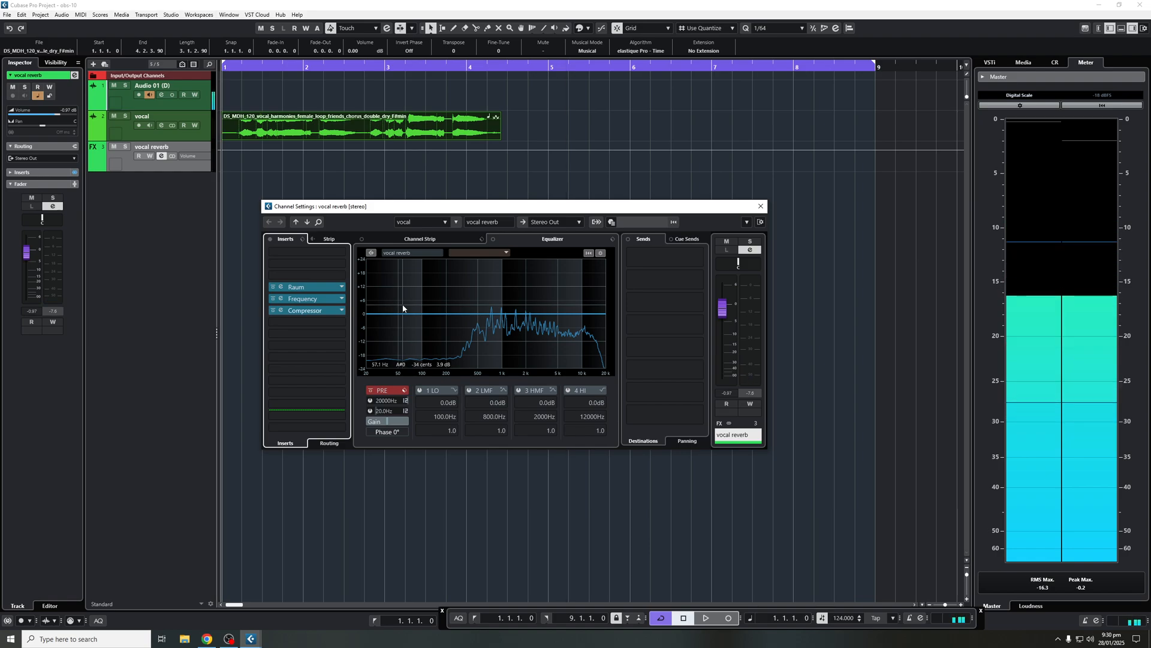
# Insert the Replika delay in slot 3 of the vocal reverb channel, directly ahead of Raum
pyautogui.click(322, 322)
pyautogui.click(319, 265)
pyautogui.click(319, 274)
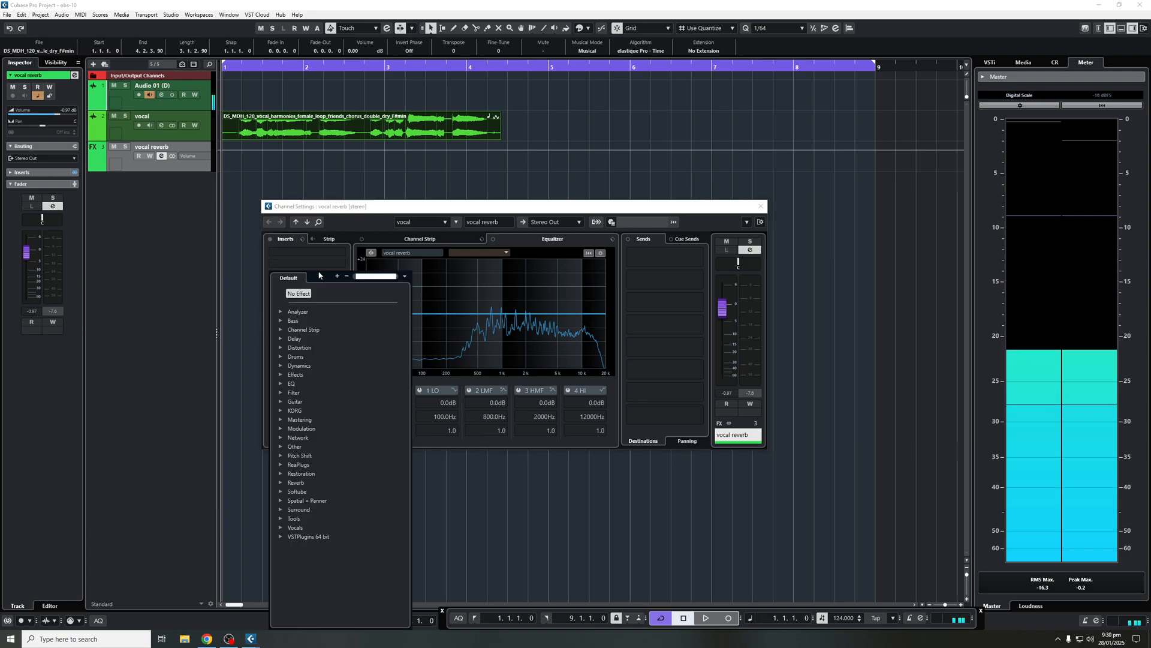
pyautogui.write('repl')
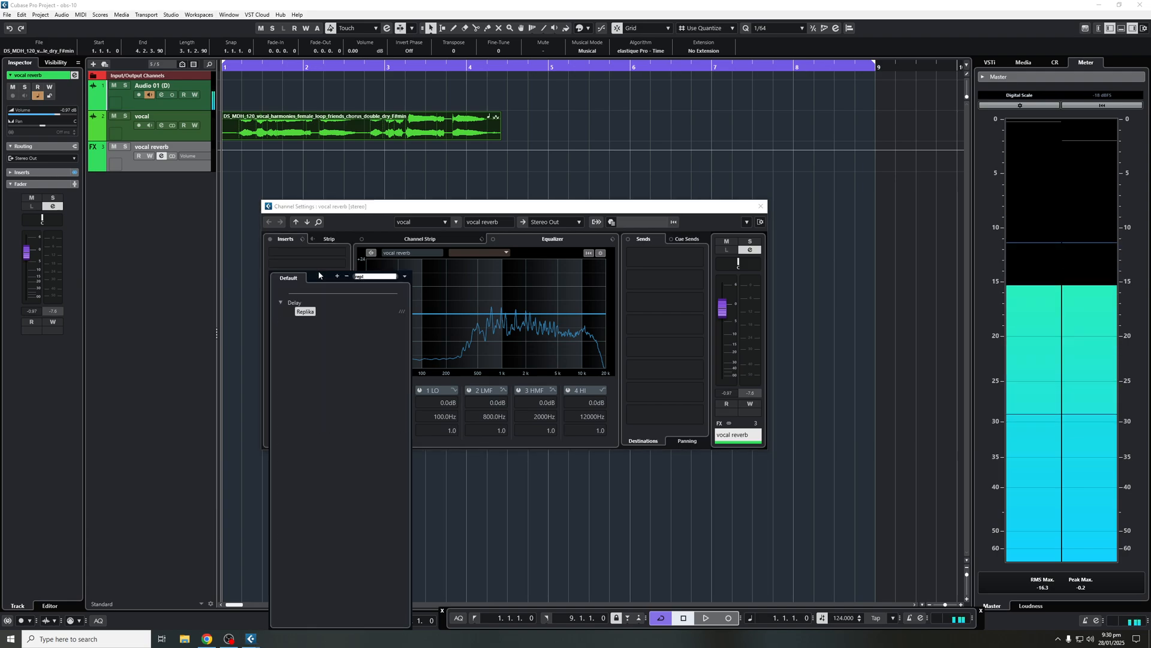
pyautogui.click(305, 311)
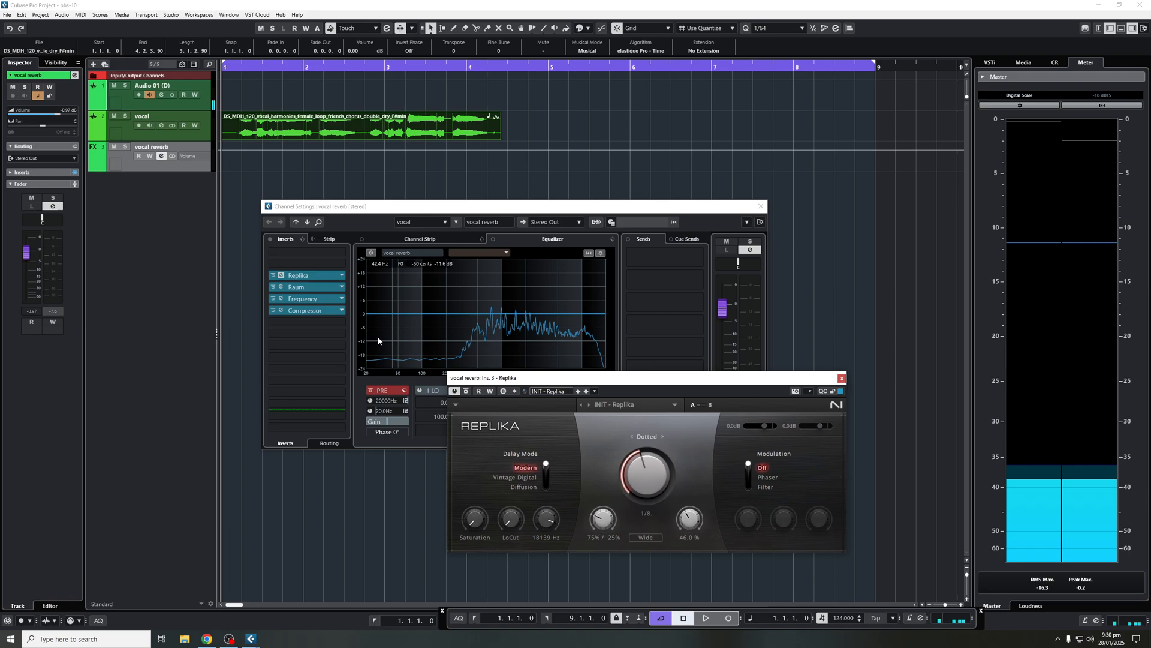
# Set the reverb Compressor's threshold to -33.4 dB and lower the vocal reverb track's volume to about -8.4 dB
pyautogui.click(281, 310)
pyautogui.moveTo(616, 390); pyautogui.dragTo(612, 396)
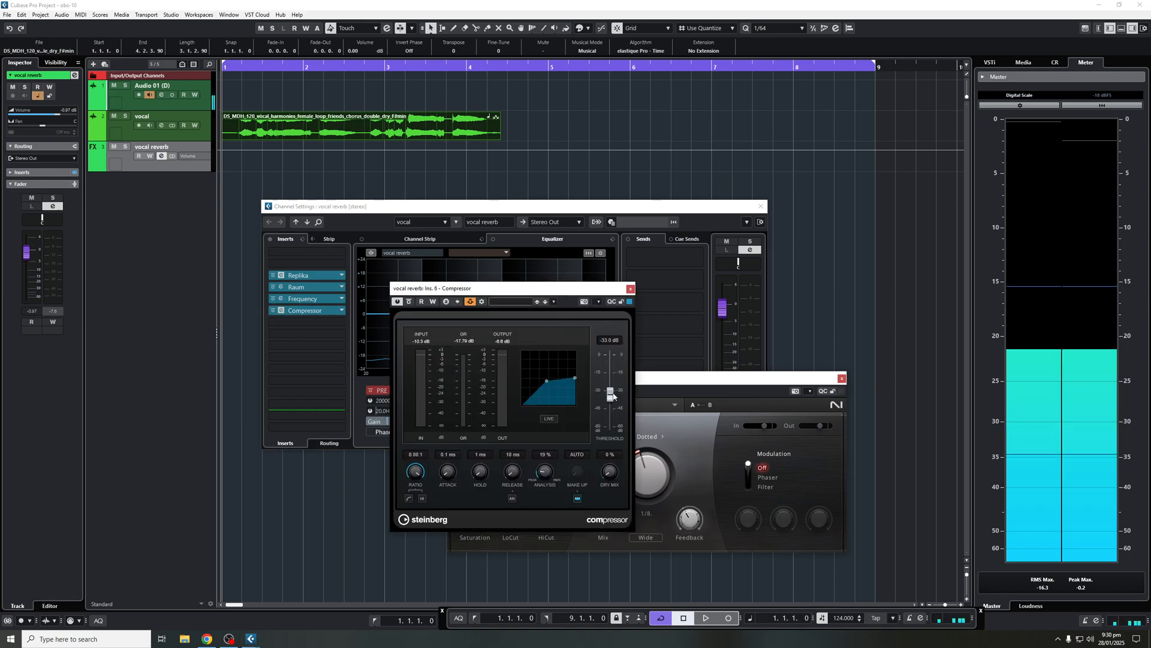
pyautogui.moveTo(26, 252); pyautogui.dragTo(28, 268)
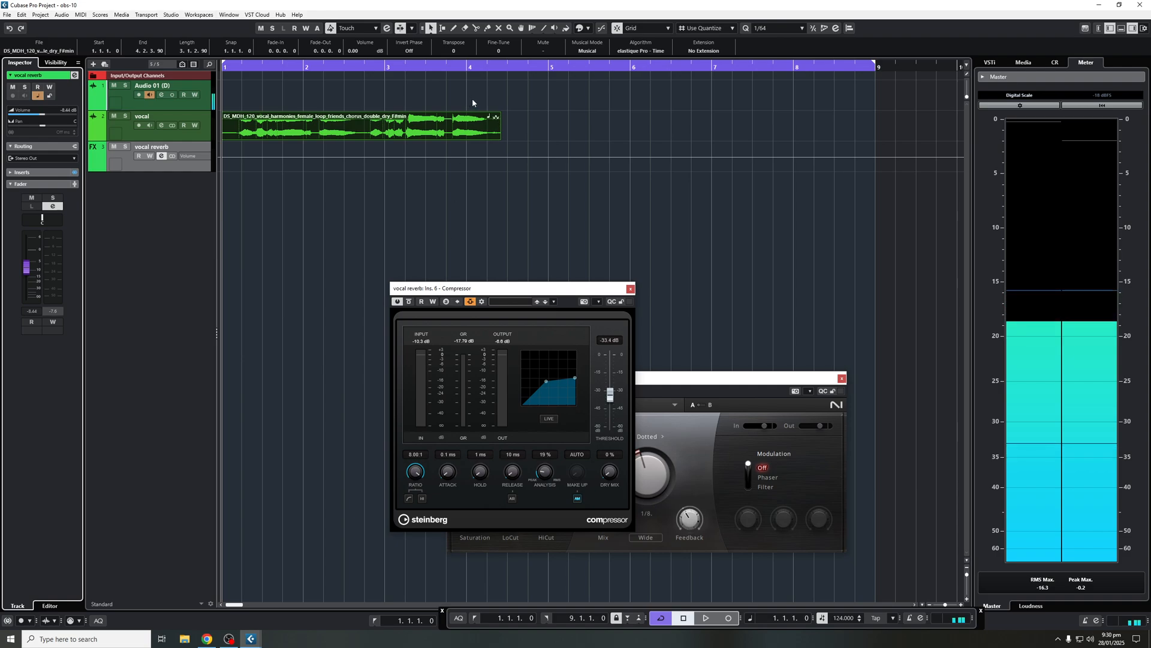
# Audition the vocal with the delay, reverb and side-chained compression, and close the Compressor and Replika windows
pyautogui.press('space')
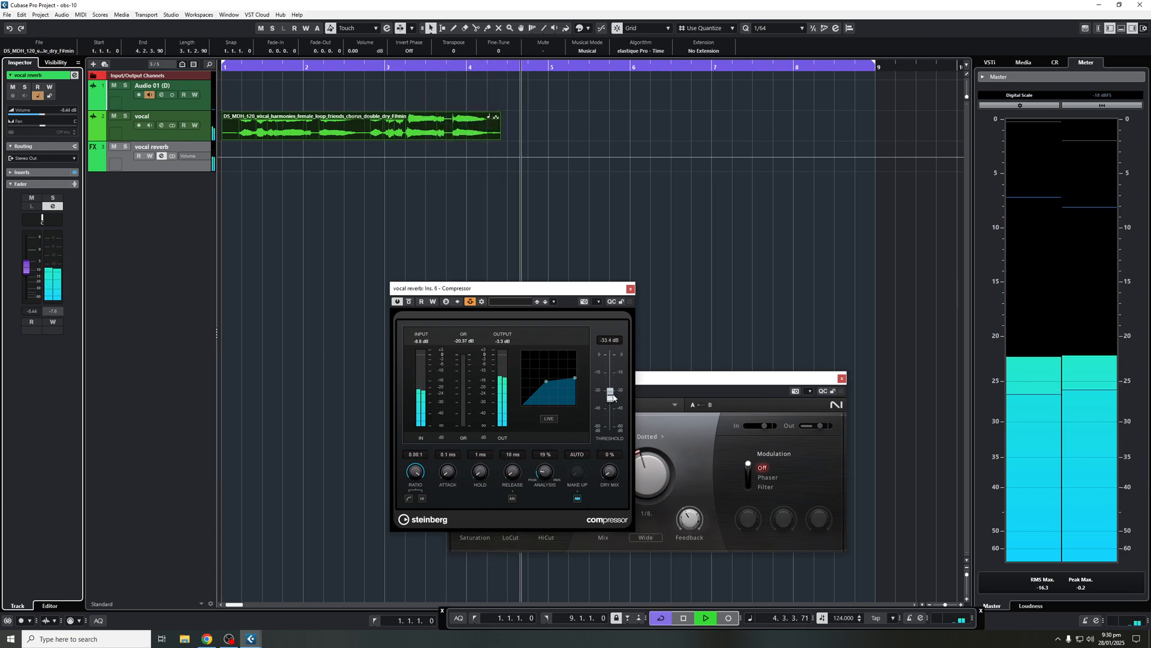
pyautogui.press('space')
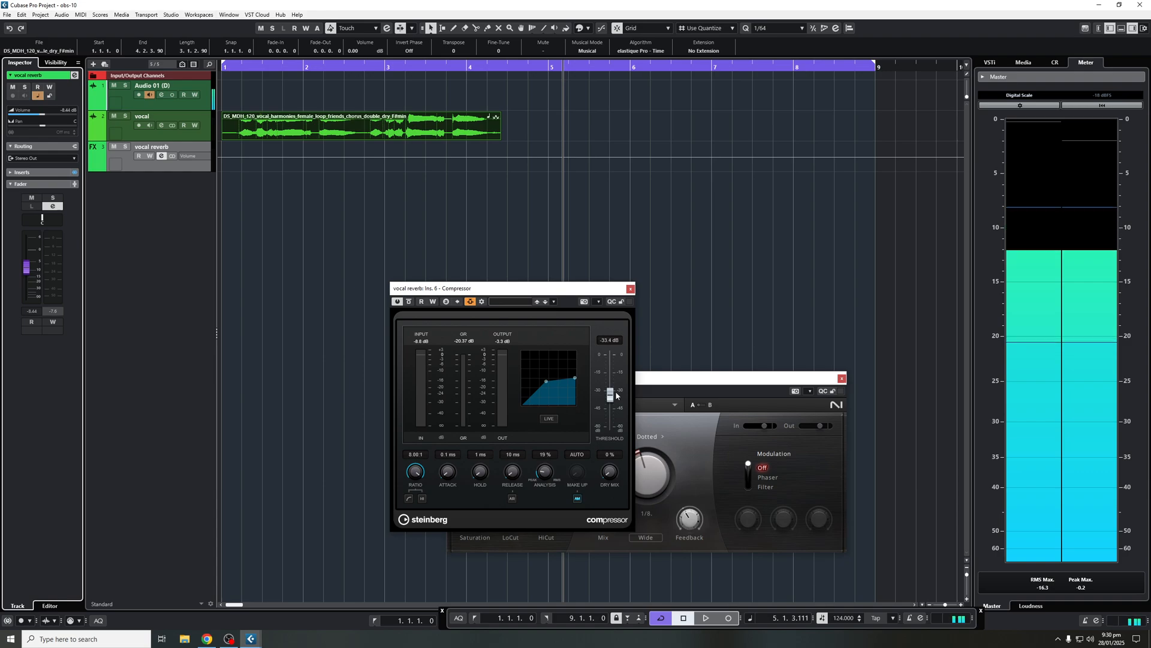
pyautogui.click(630, 289)
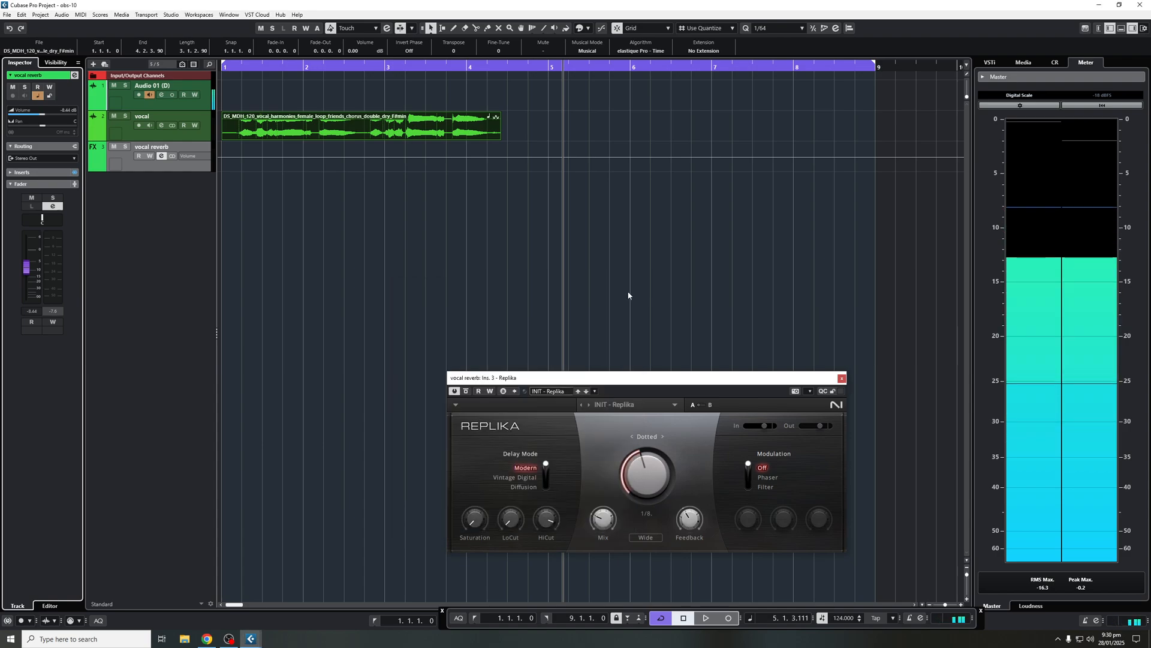
pyautogui.click(842, 378)
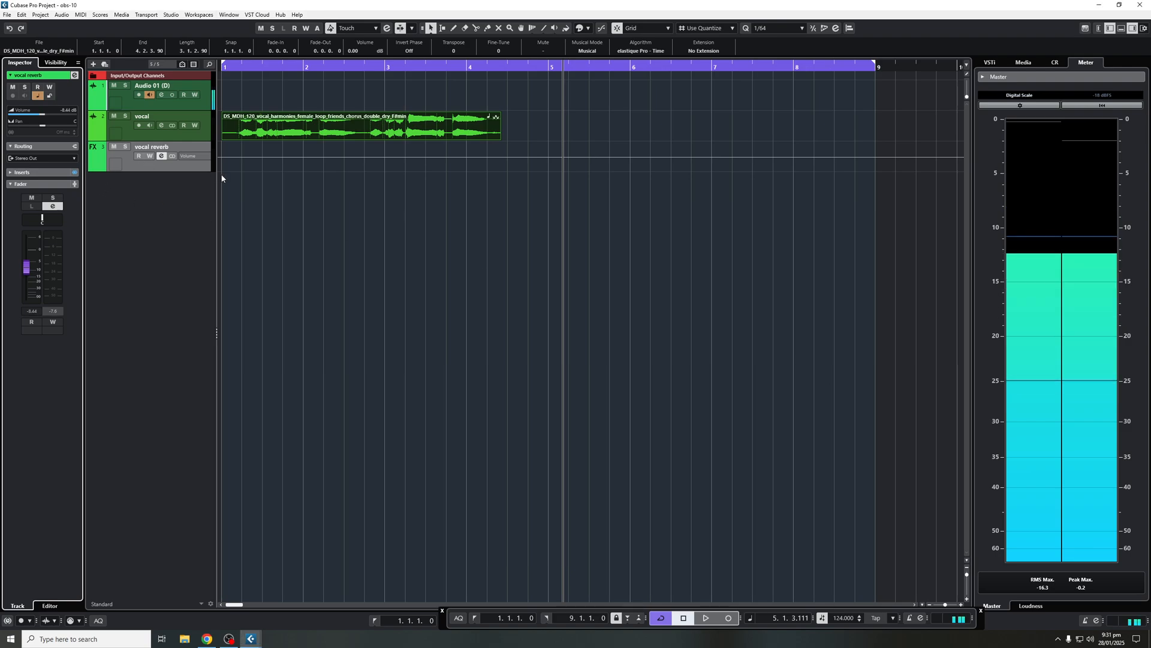